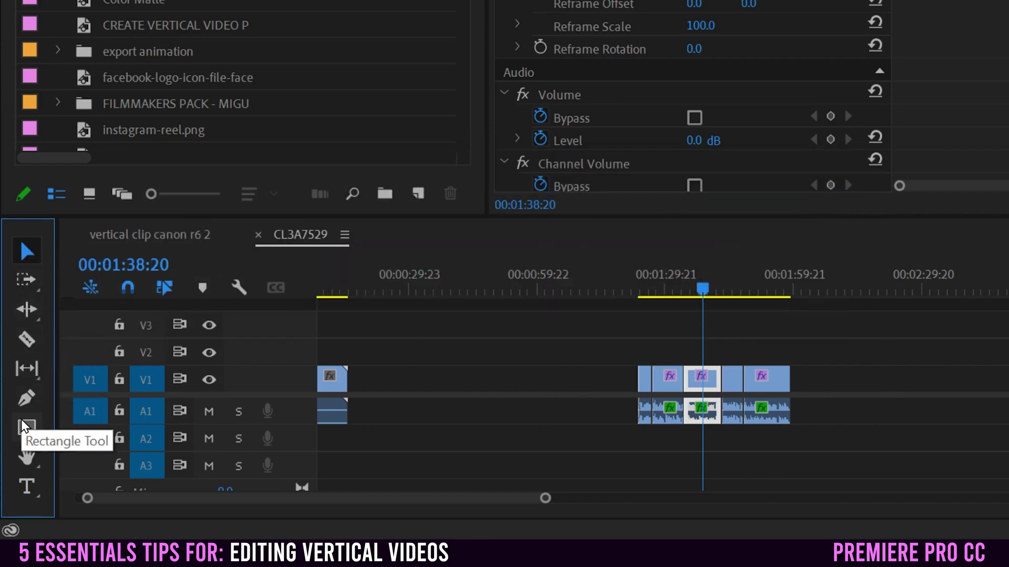
Step: Add a text layer reading "TYPE" over the speaker in the video frame with the Type tool
click(24, 490)
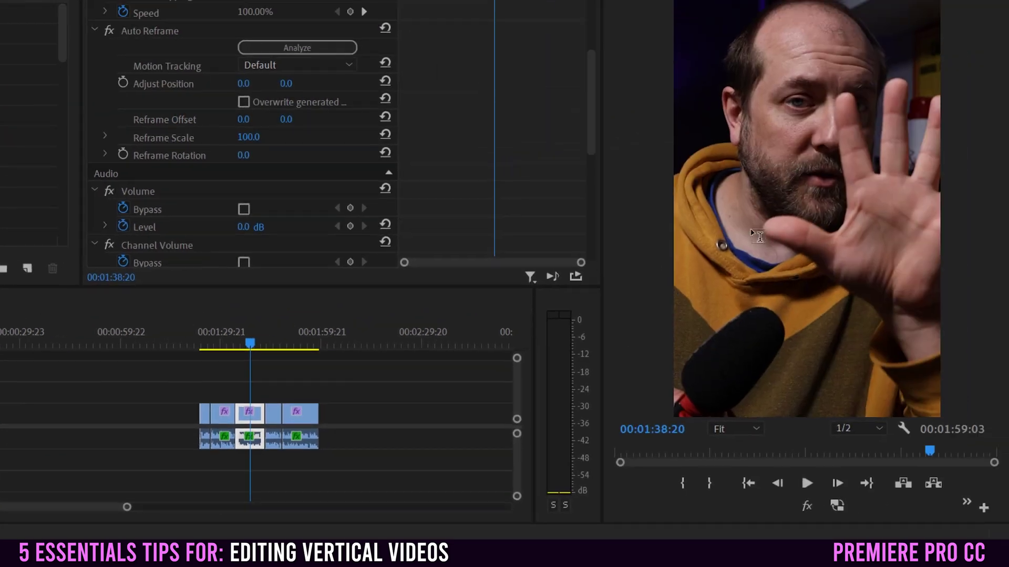
click(752, 224)
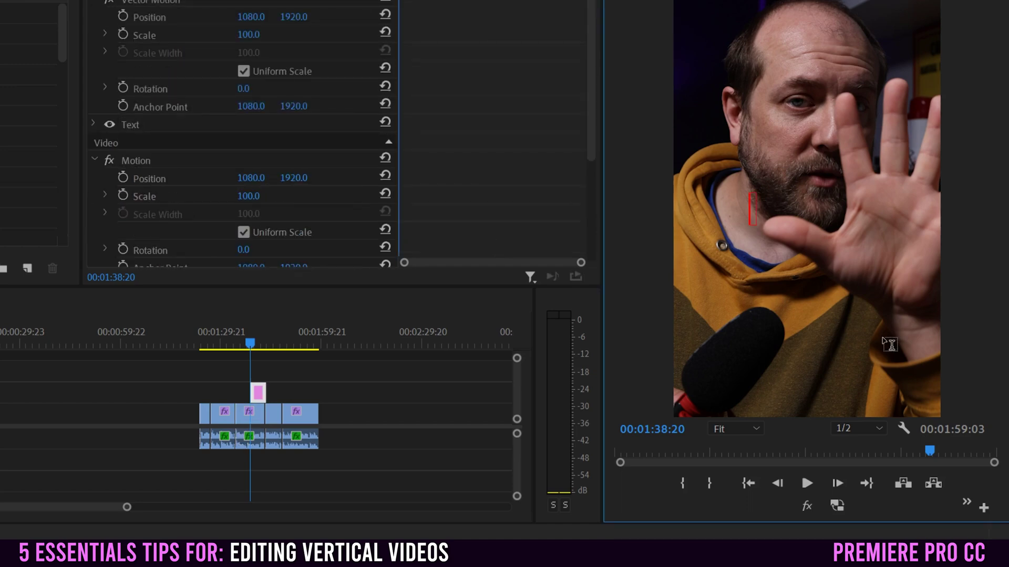
text(TYPE)
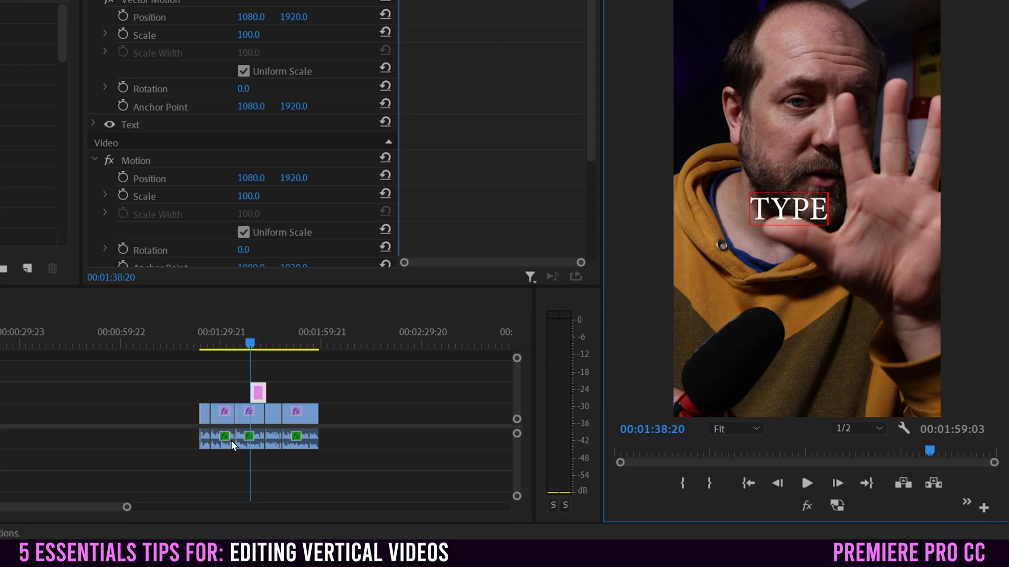
Step: Shift the TYPE graphic clip earlier on V2 and extend it to end at the cut before the last video clip
drag(128, 507, 32, 503)
drag(215, 392, 128, 393)
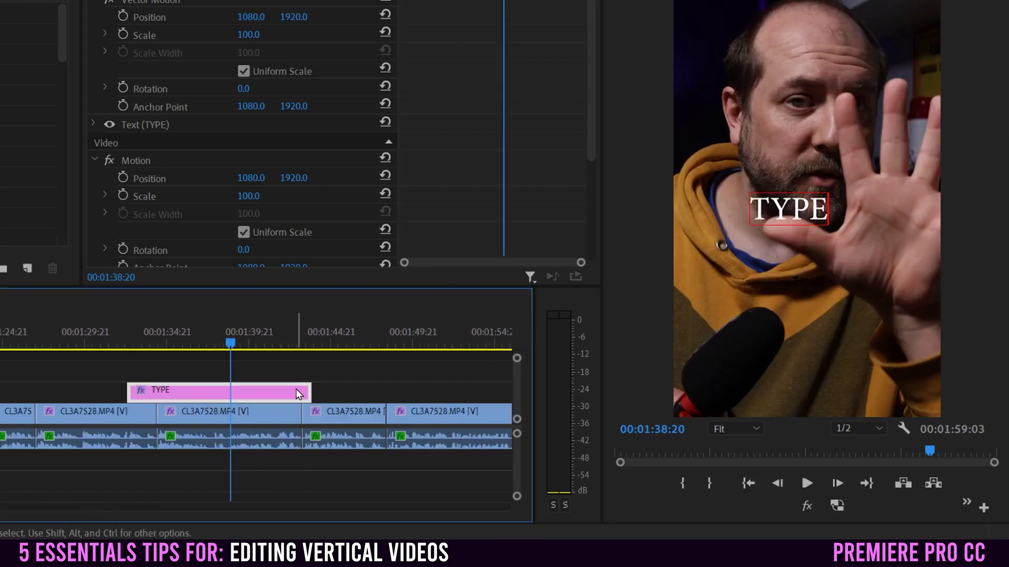
drag(311, 392, 284, 389)
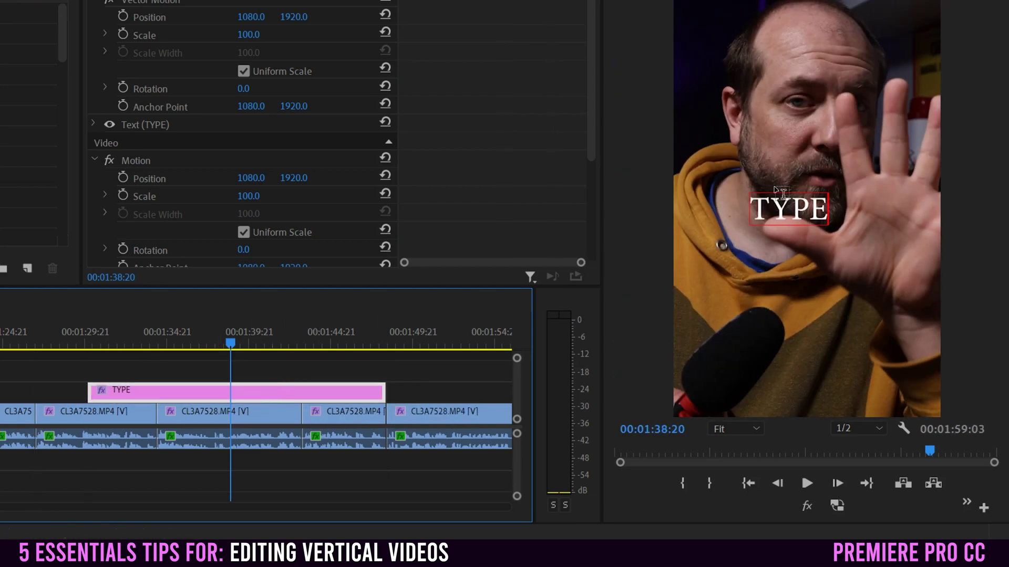
Step: Select the whole TYPE text and centre it horizontally and vertically in the frame using Essential Graphics
double_click(793, 217)
click(793, 217)
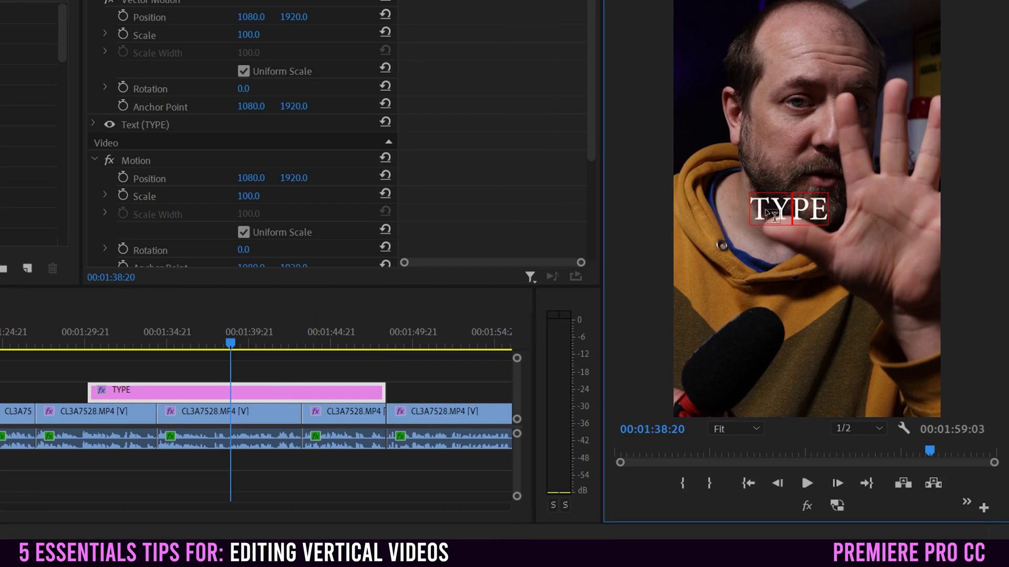
drag(750, 211, 833, 213)
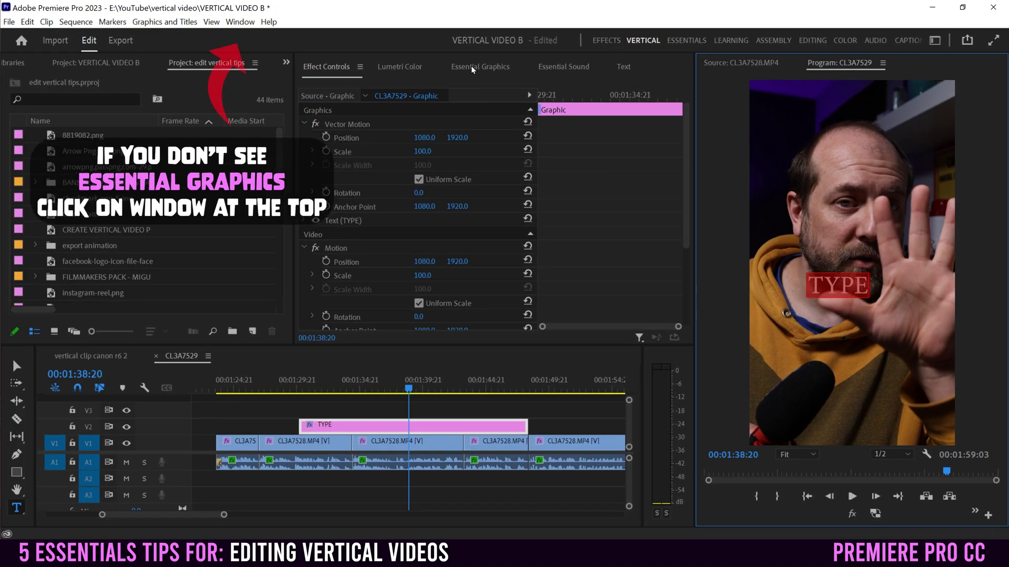
click(439, 30)
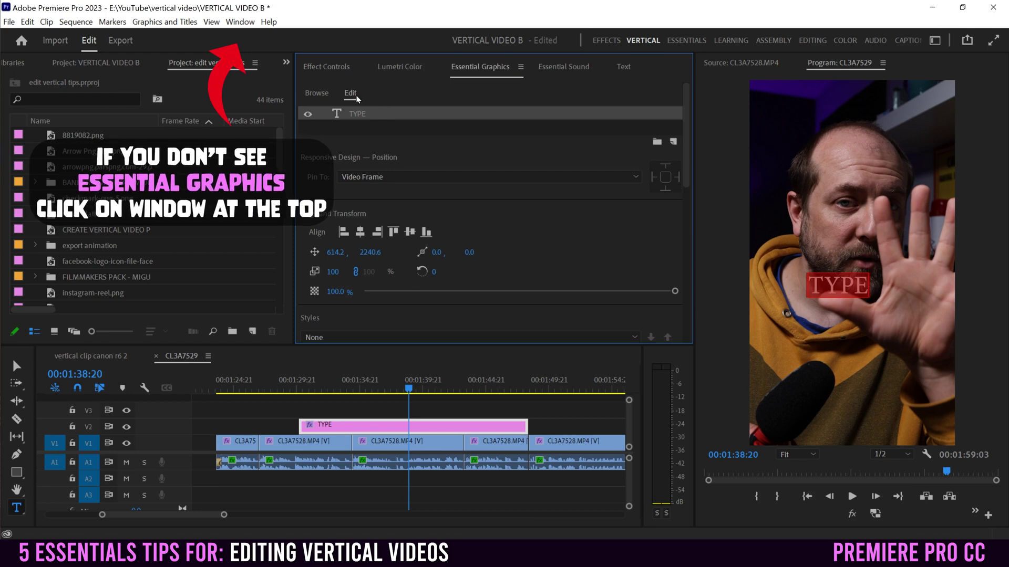
click(316, 93)
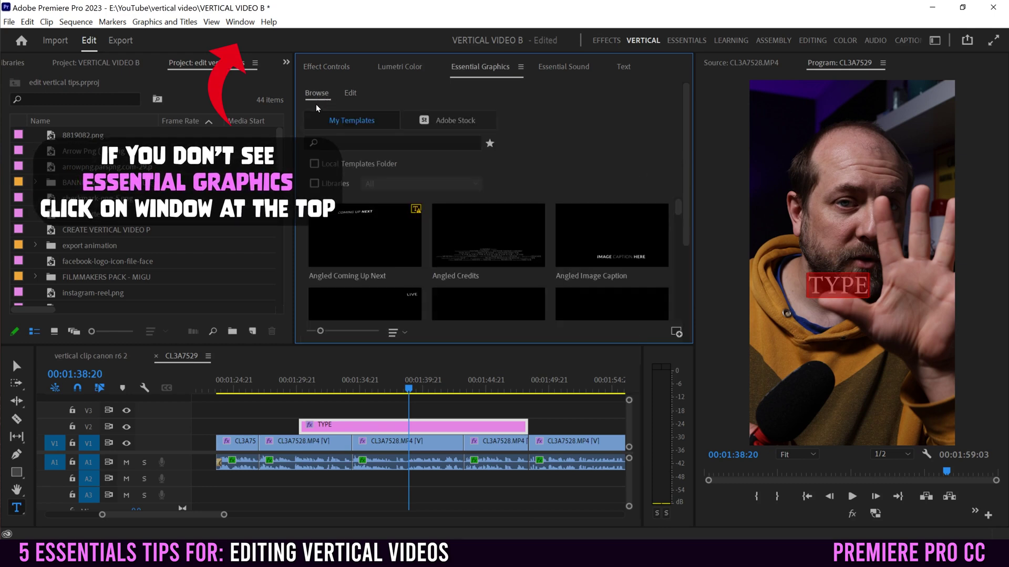
click(350, 95)
drag(688, 157, 686, 202)
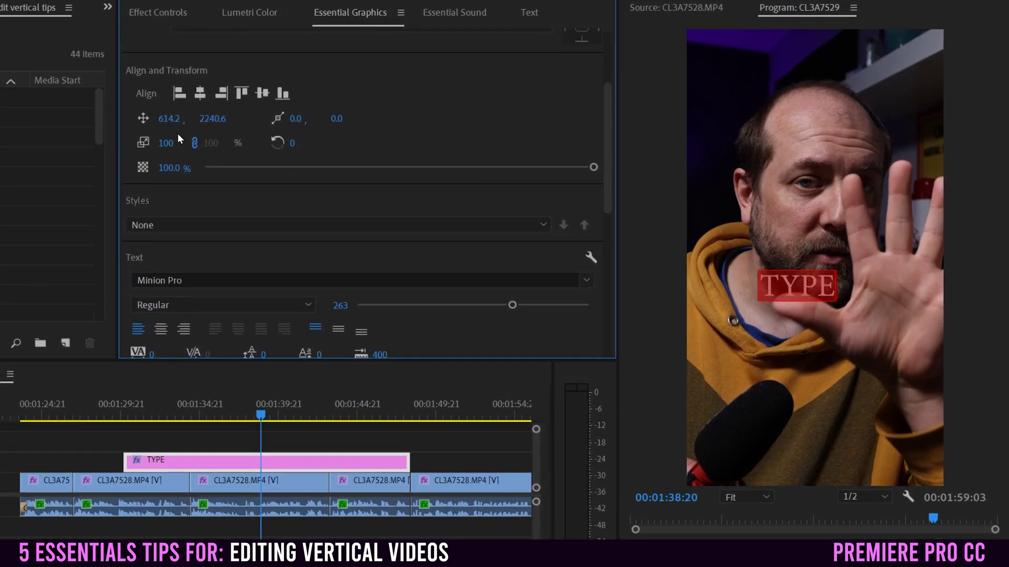
click(200, 94)
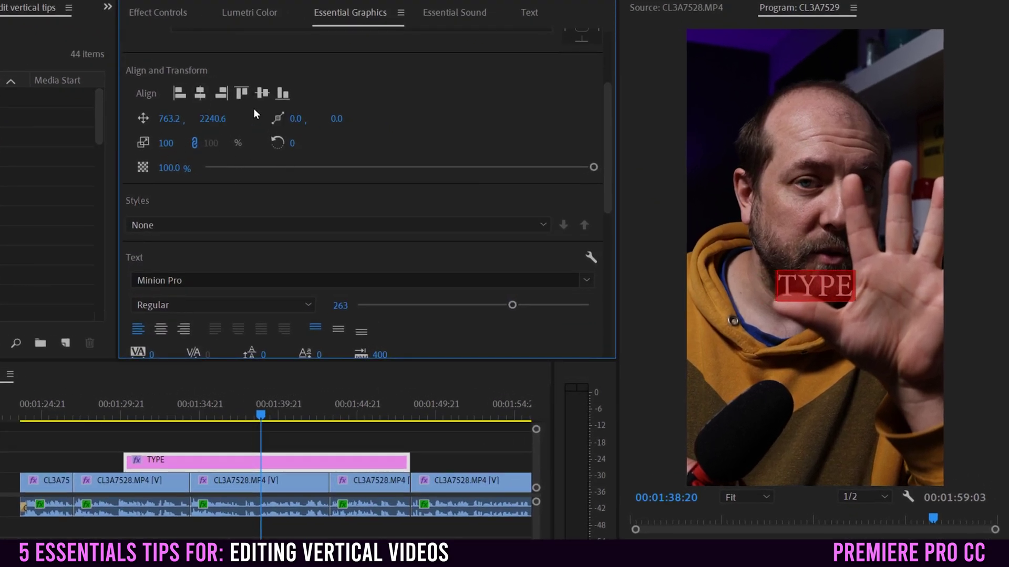
click(260, 93)
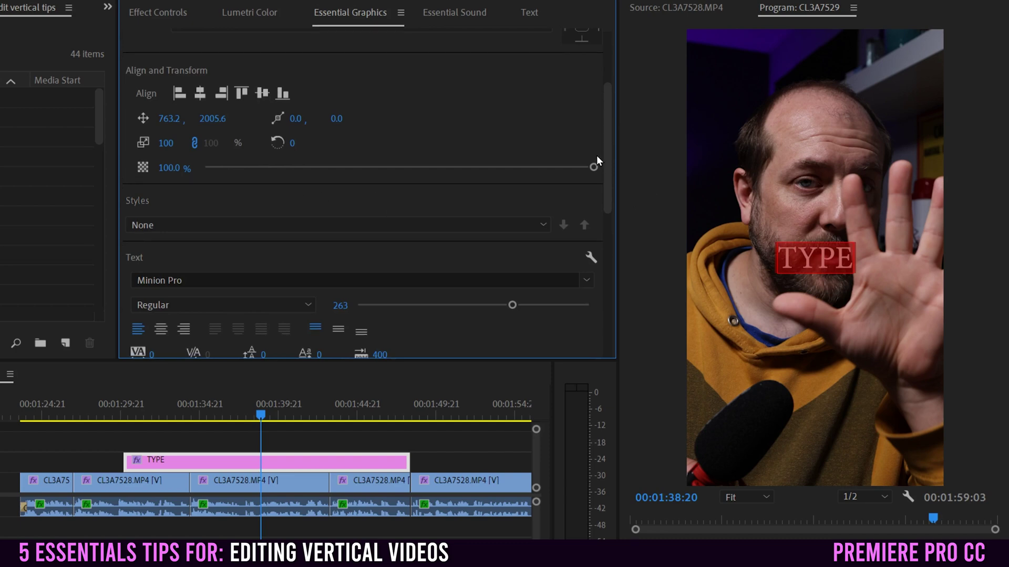
Step: Increase the font size of the TYPE text in its text settings
drag(608, 152, 604, 214)
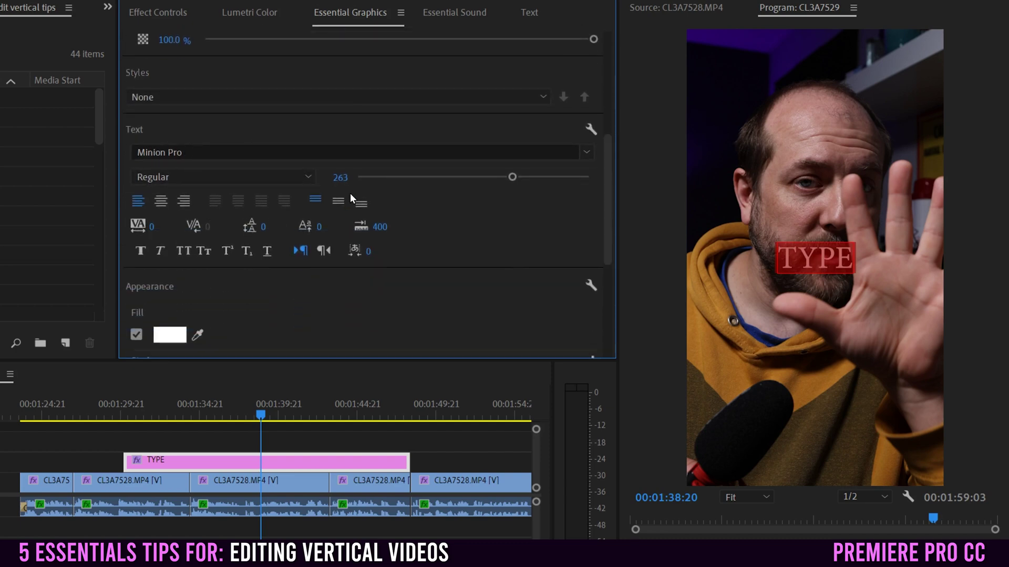
drag(509, 177, 538, 177)
drag(604, 185, 599, 257)
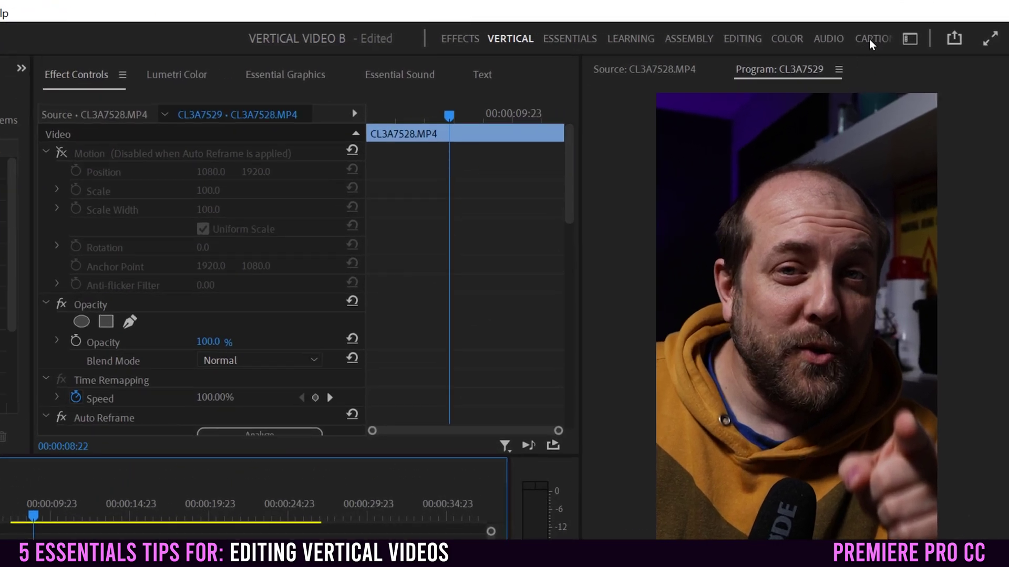
Step: Switch to the Captions and Graphics workspace and show the sequence's captions
click(910, 39)
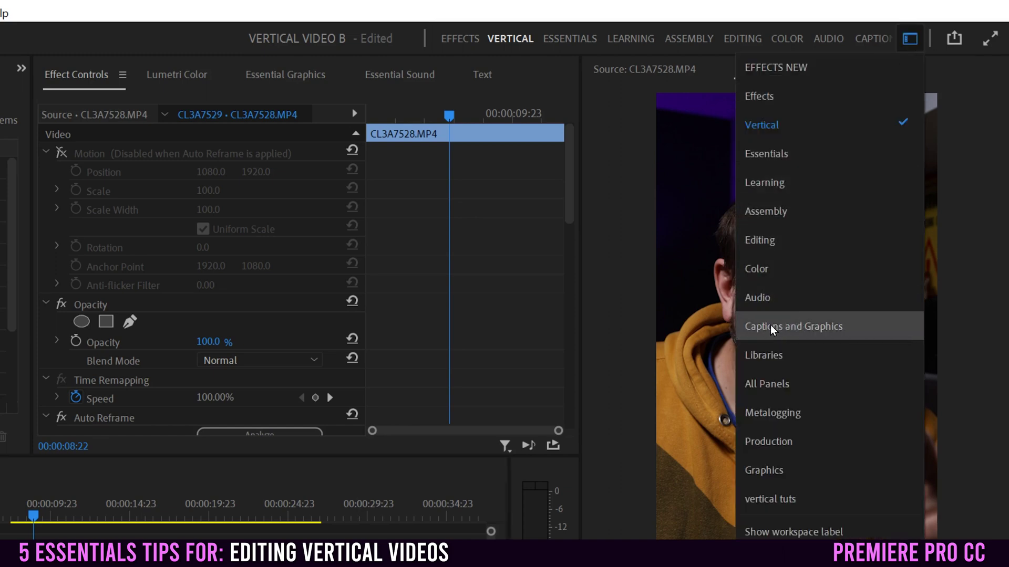
click(852, 325)
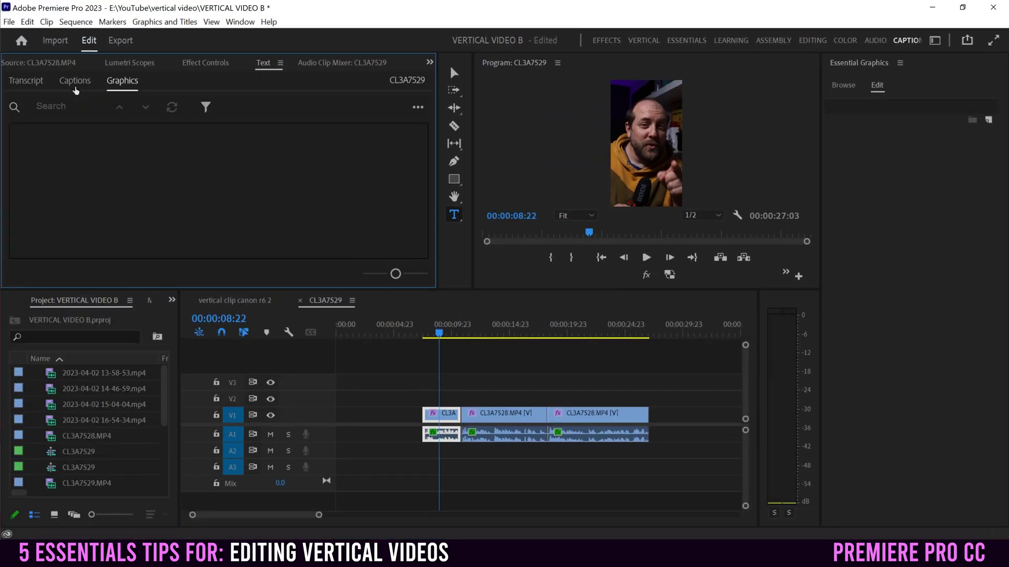
click(75, 81)
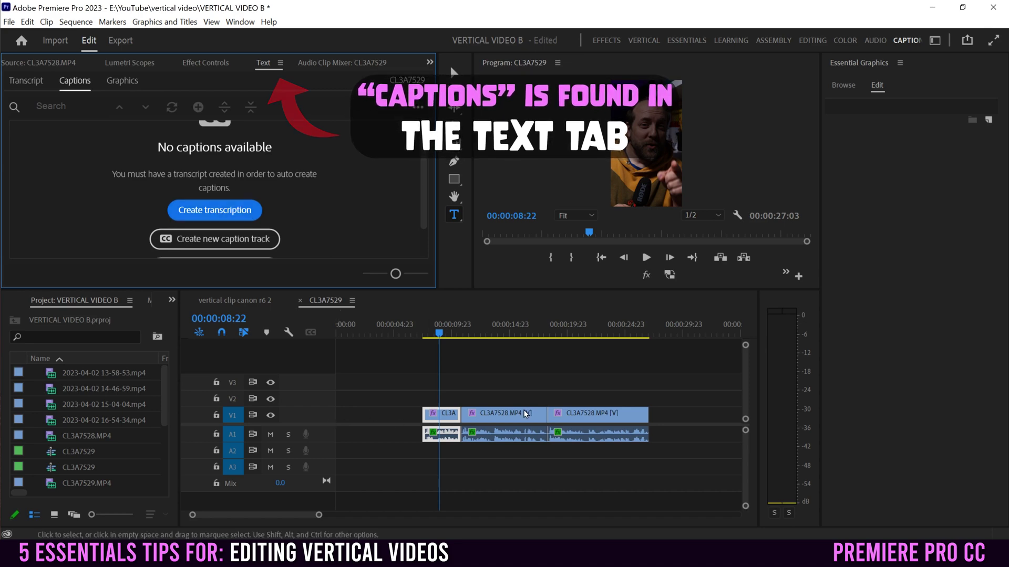
Step: Scrub to 00:00:10:11, near the end of the first clip, and mark the In point there
drag(413, 332, 457, 334)
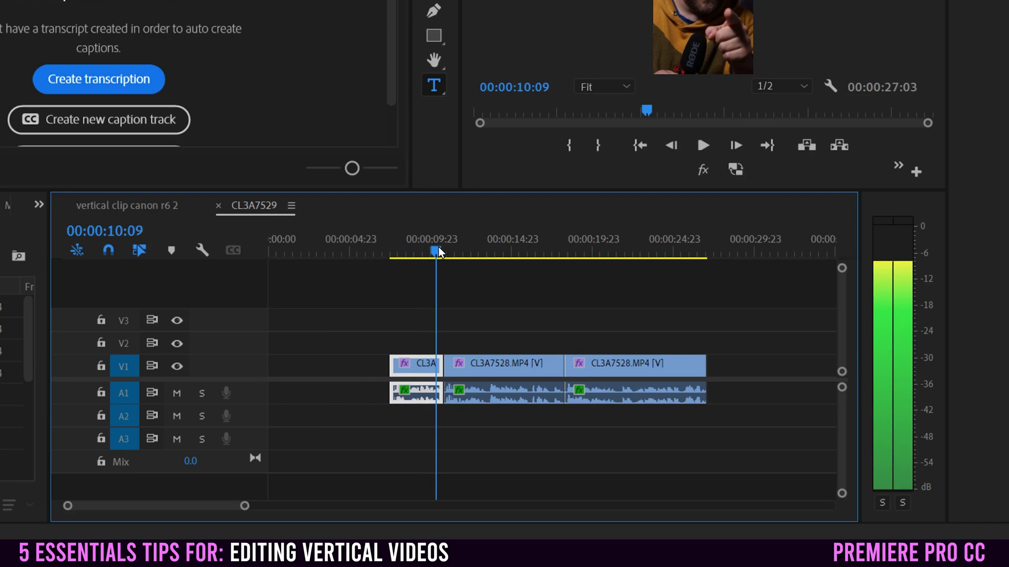
drag(439, 247, 431, 252)
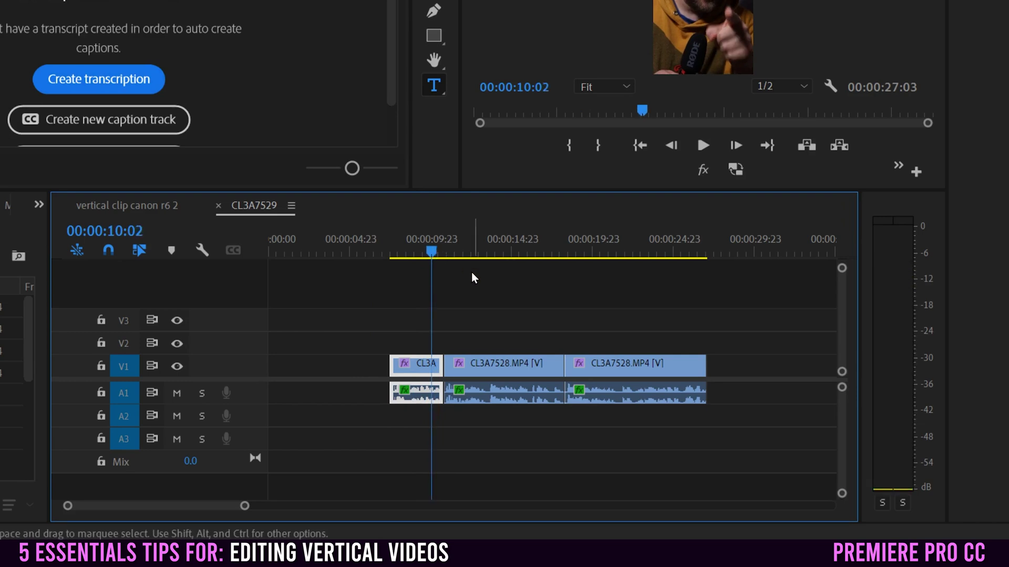
drag(433, 247, 439, 247)
key(i)
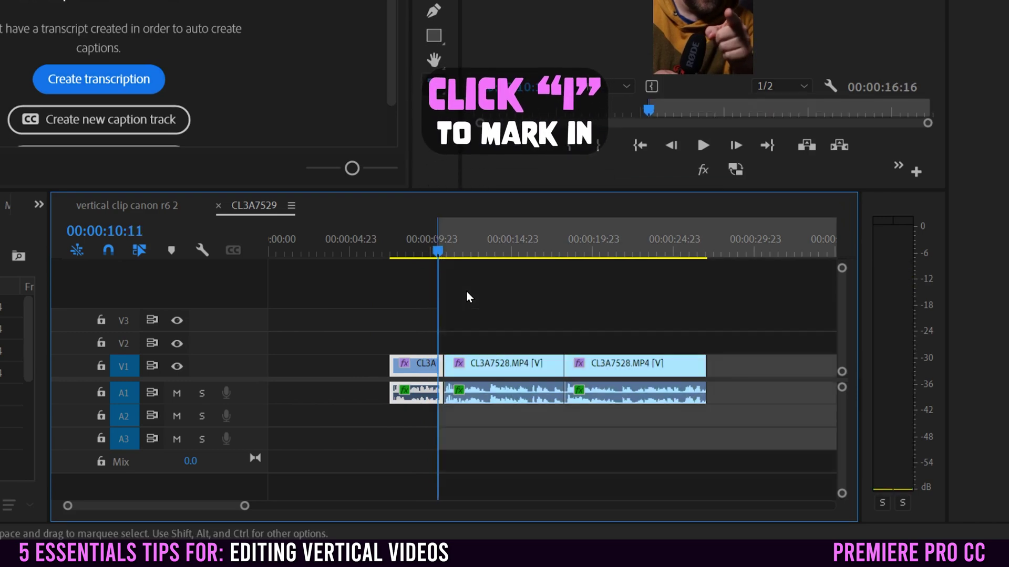
Step: Mark the Out point at the sequence end, 00:00:27:03, and snap the In point to the start of the second clip
drag(687, 246, 708, 241)
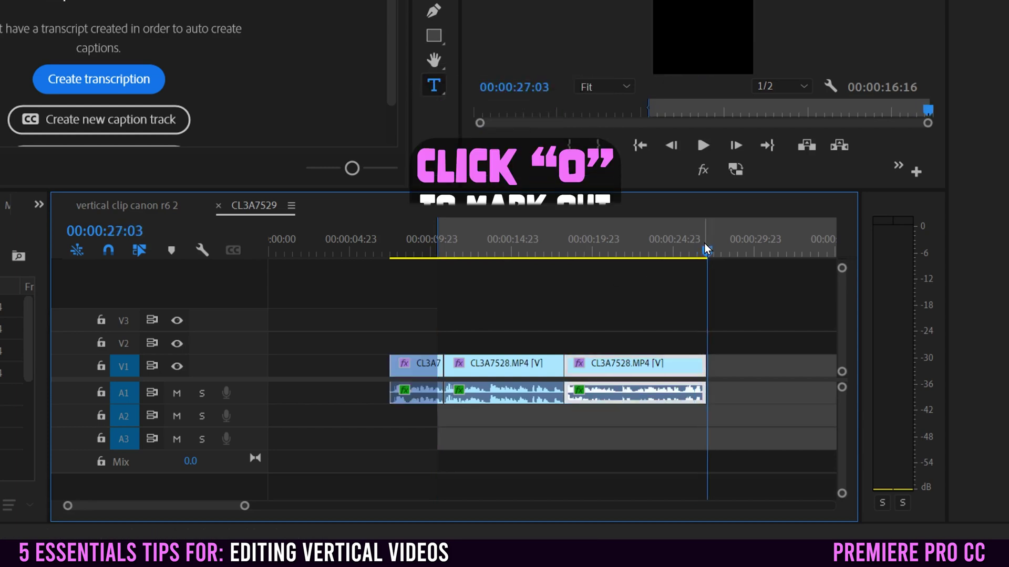
key(o)
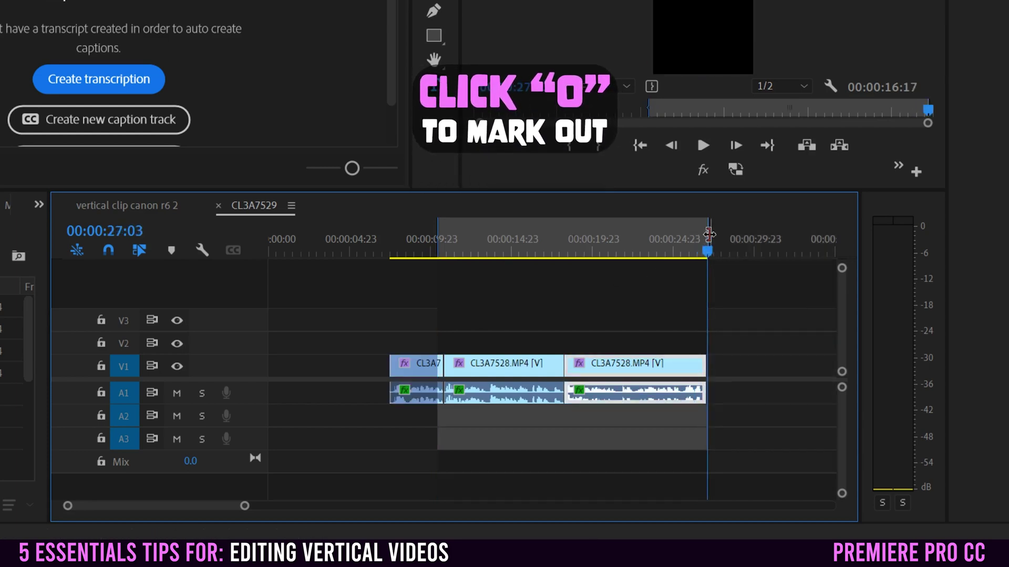
mouse_move(705, 247)
mouse_down()
mouse_move(748, 236)
mouse_move(695, 236)
mouse_move(731, 233)
mouse_move(707, 232)
mouse_up()
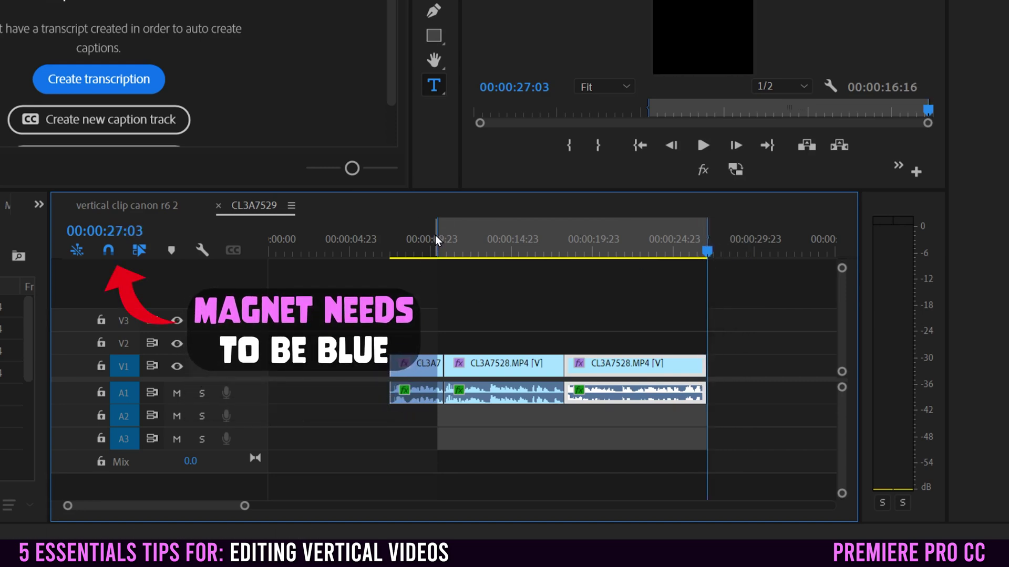
drag(437, 235, 444, 235)
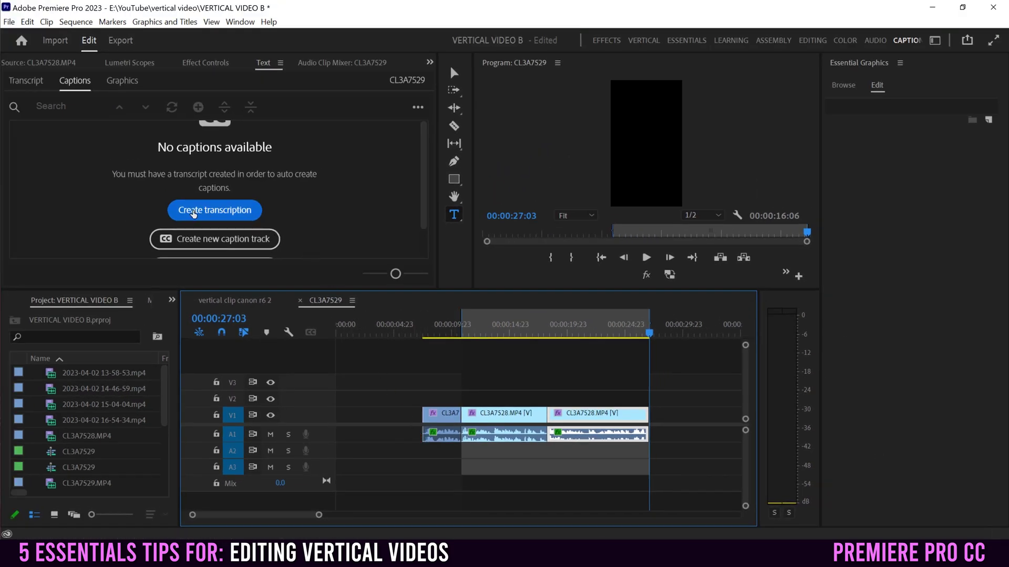
Step: Begin creating a transcription with English as the language and no speaker separation
click(237, 211)
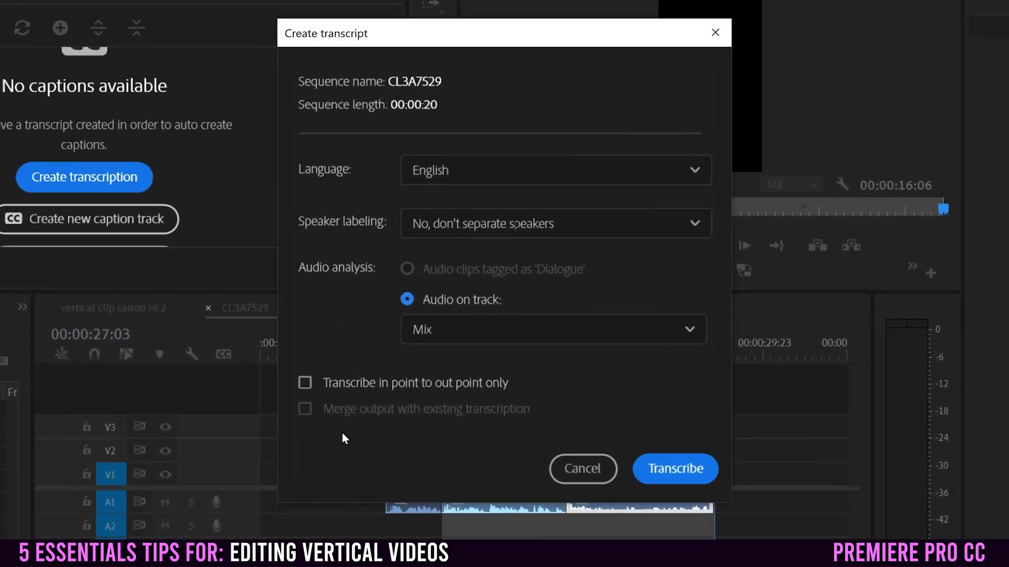
click(496, 174)
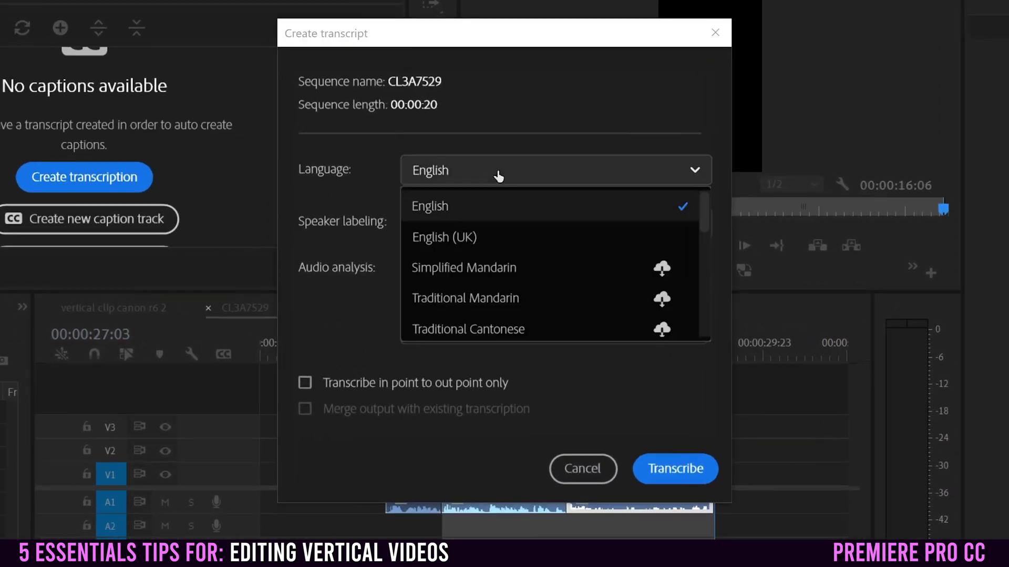
click(524, 98)
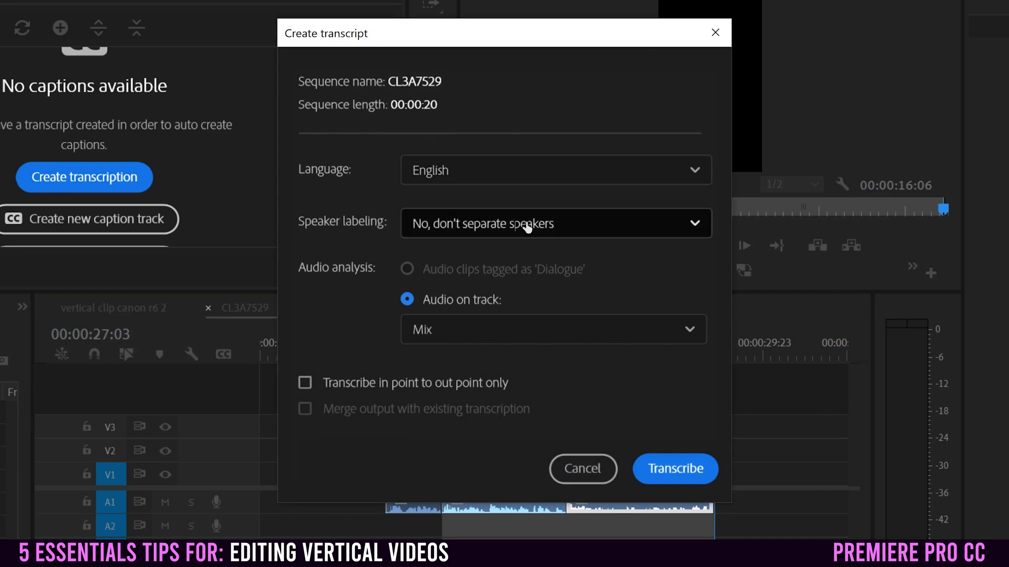
click(524, 225)
click(534, 109)
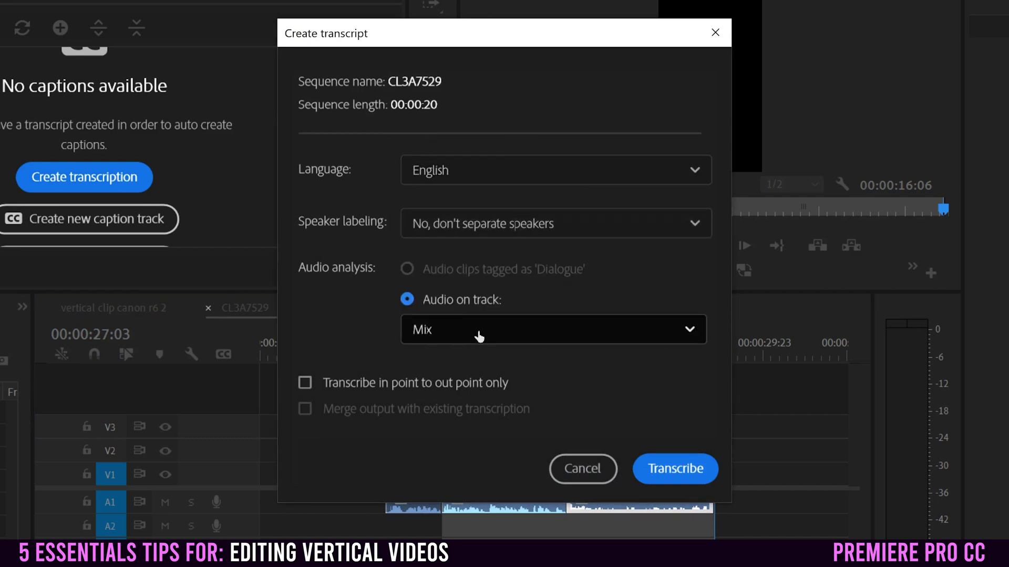
Step: Transcribe the Mix audio, restricting the transcription to the range between the In and Out points
click(513, 335)
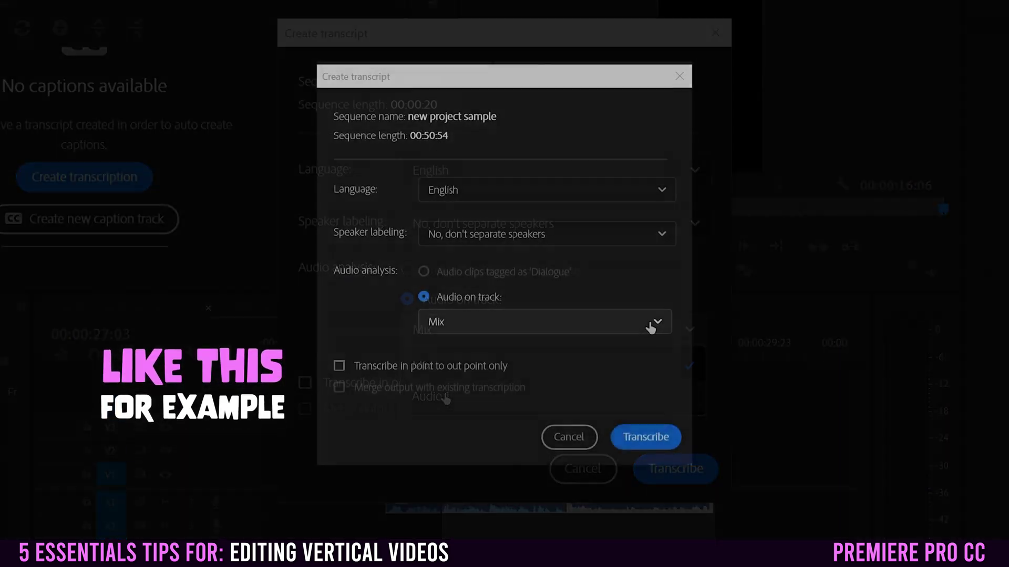
click(649, 322)
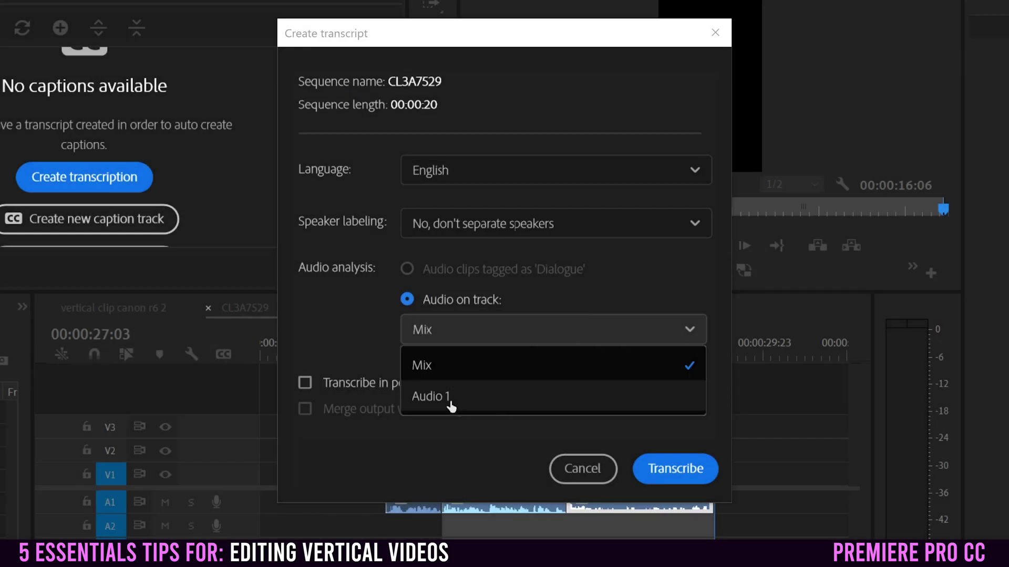
click(463, 372)
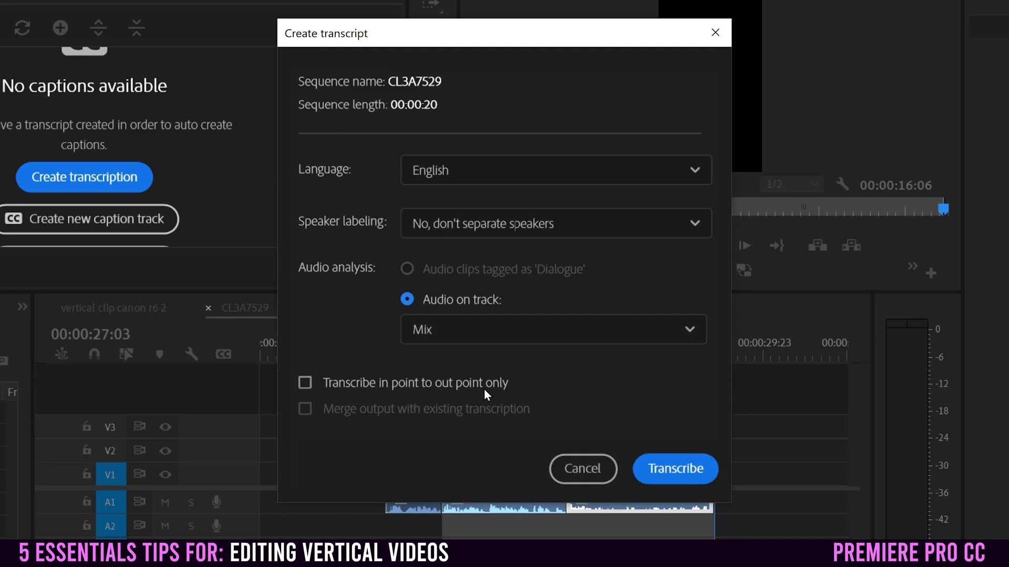
click(305, 383)
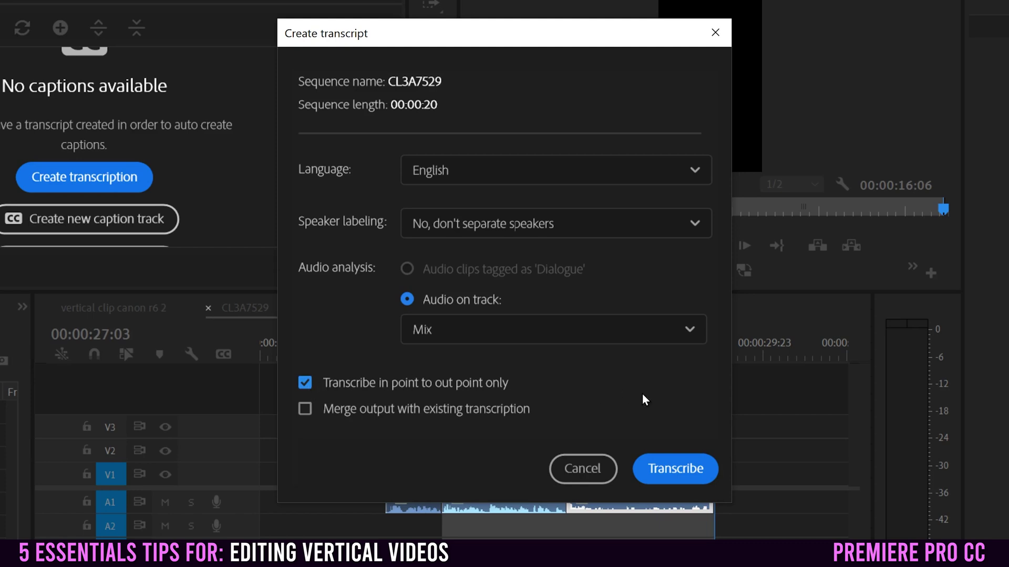
click(668, 469)
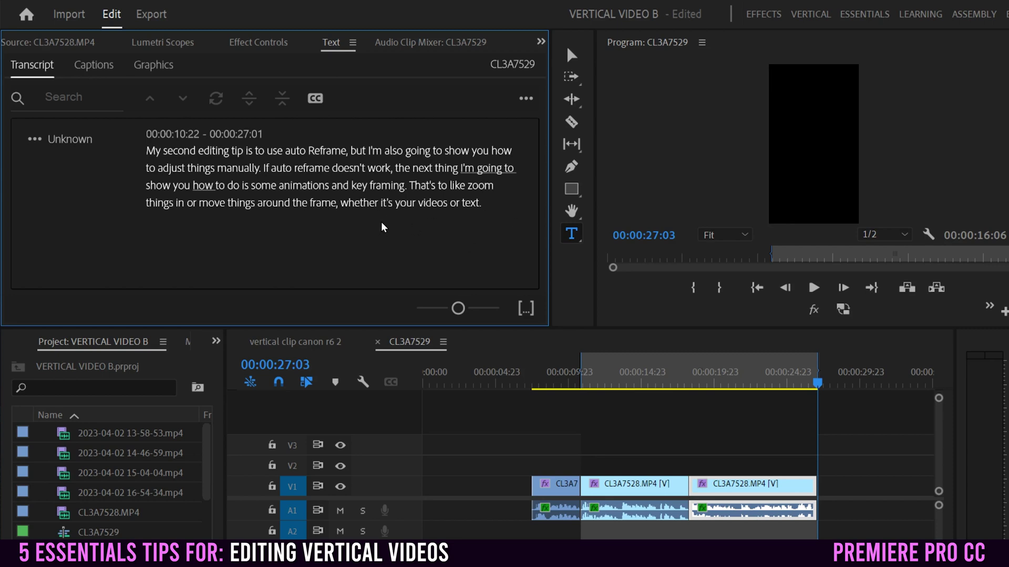
Step: Jump the playhead to the words "reframe" and "That's" from the transcript
click(309, 169)
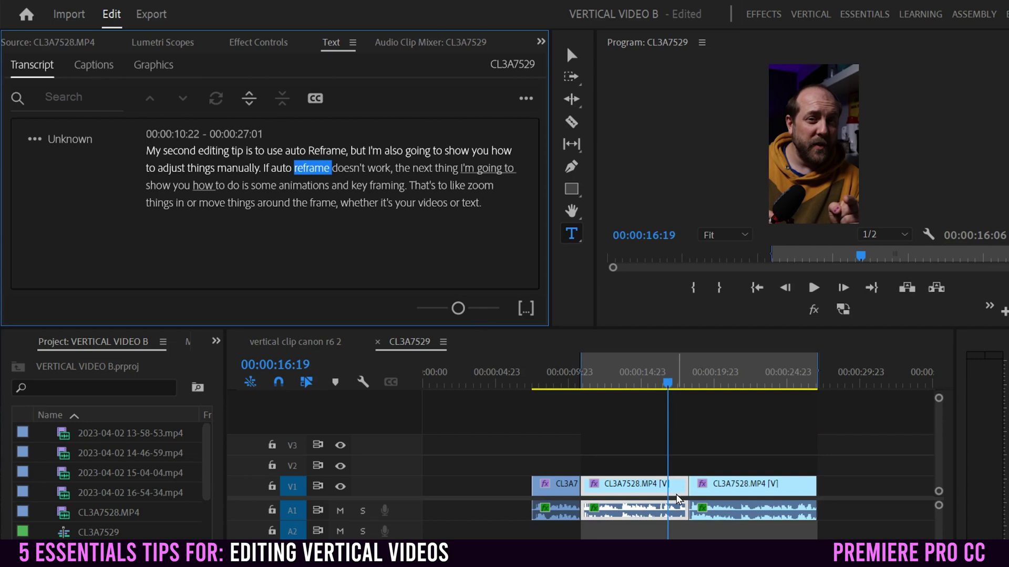
click(420, 185)
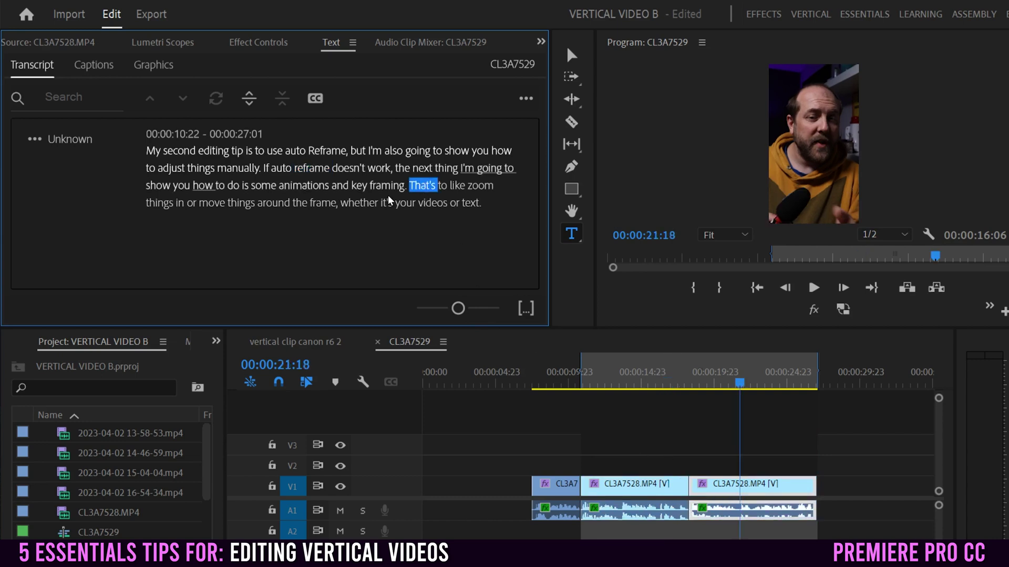
Step: Jump the playhead to the word "second" from the transcript, and scrub the sequence to 00:00:16:22
click(179, 188)
click(181, 153)
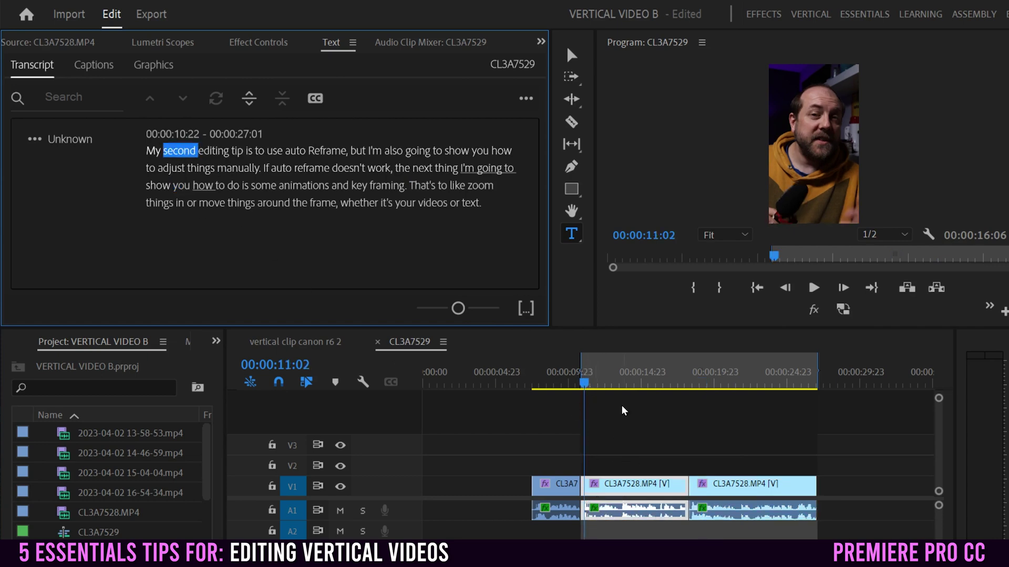
drag(604, 387, 669, 378)
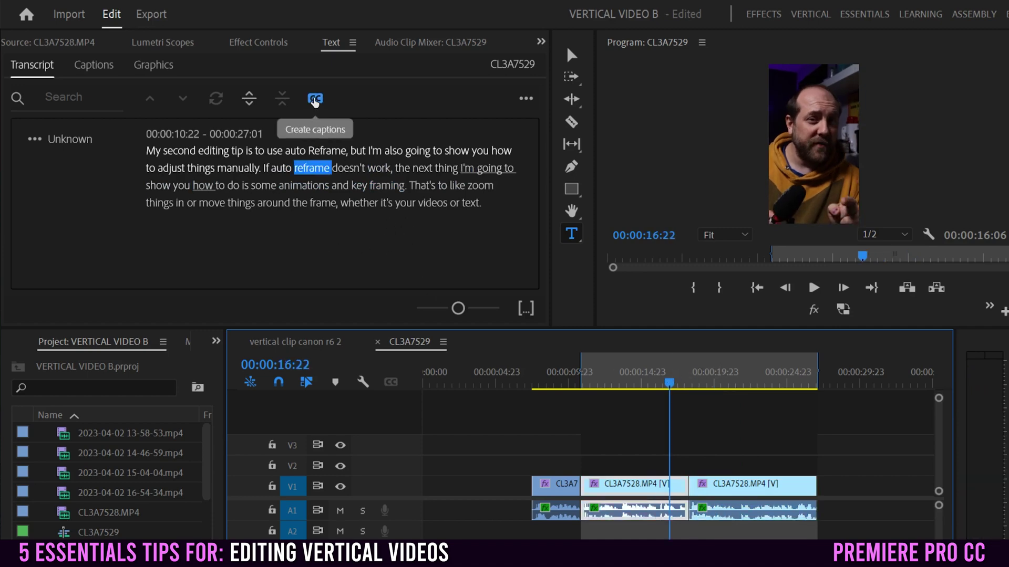
Step: Begin creating captions from the transcript, with the caption preferences expanded and the style kept at None
click(313, 98)
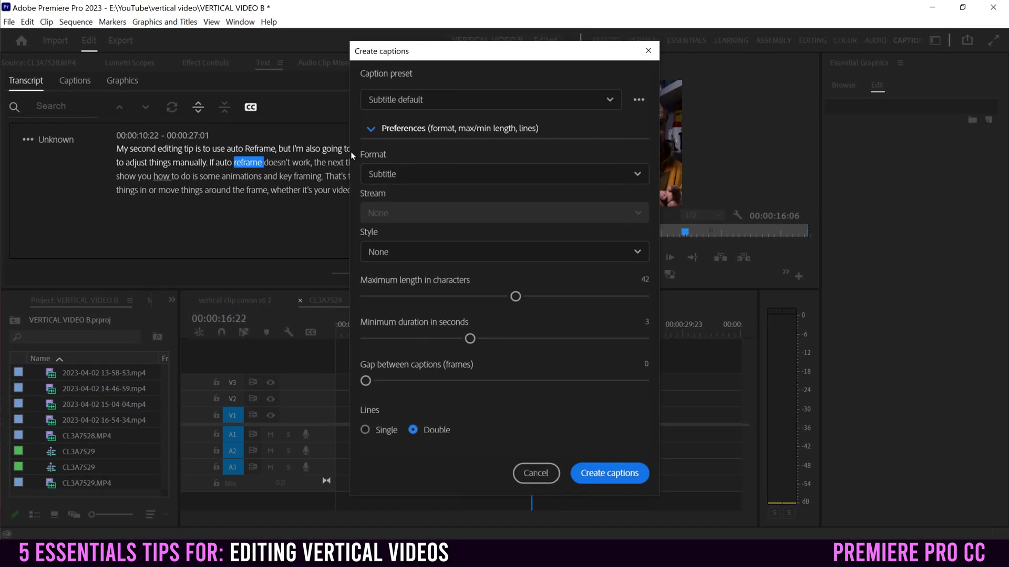
click(371, 131)
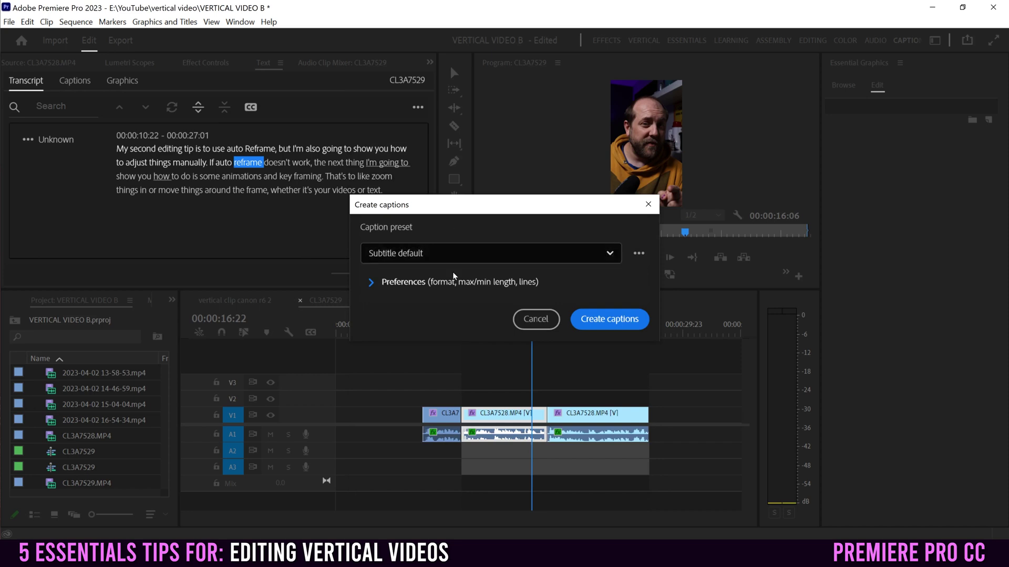
click(371, 283)
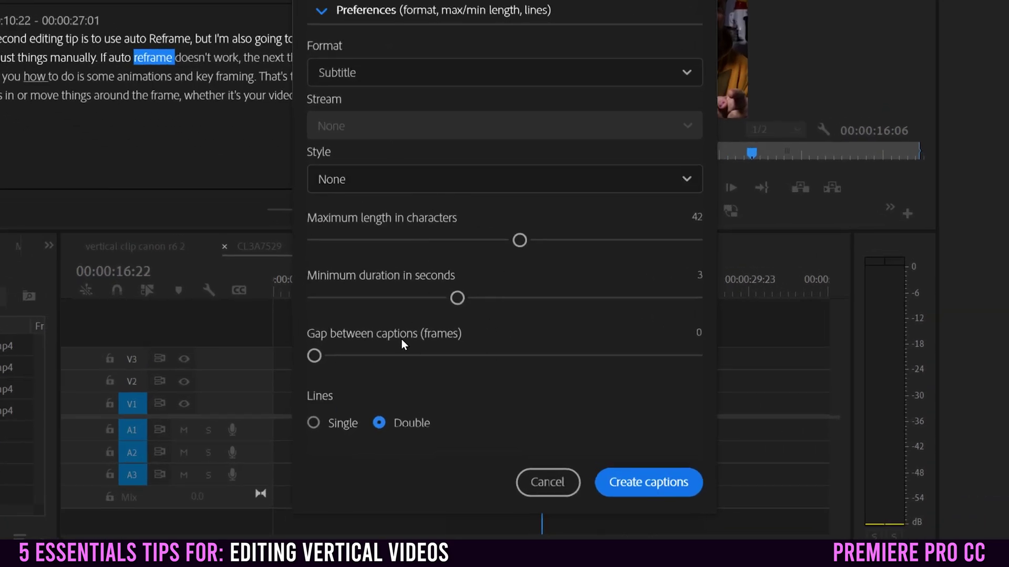
click(396, 182)
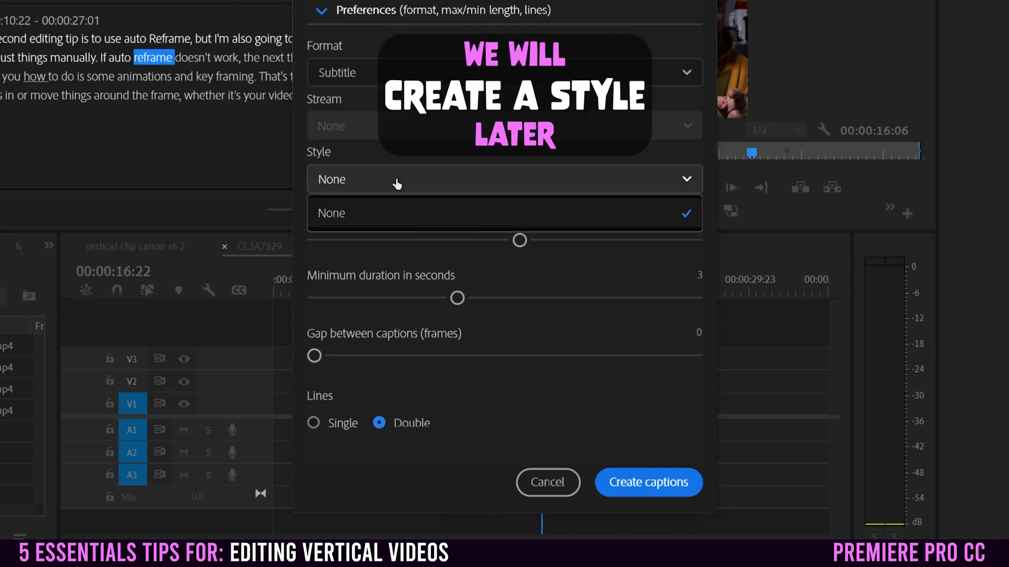
click(398, 153)
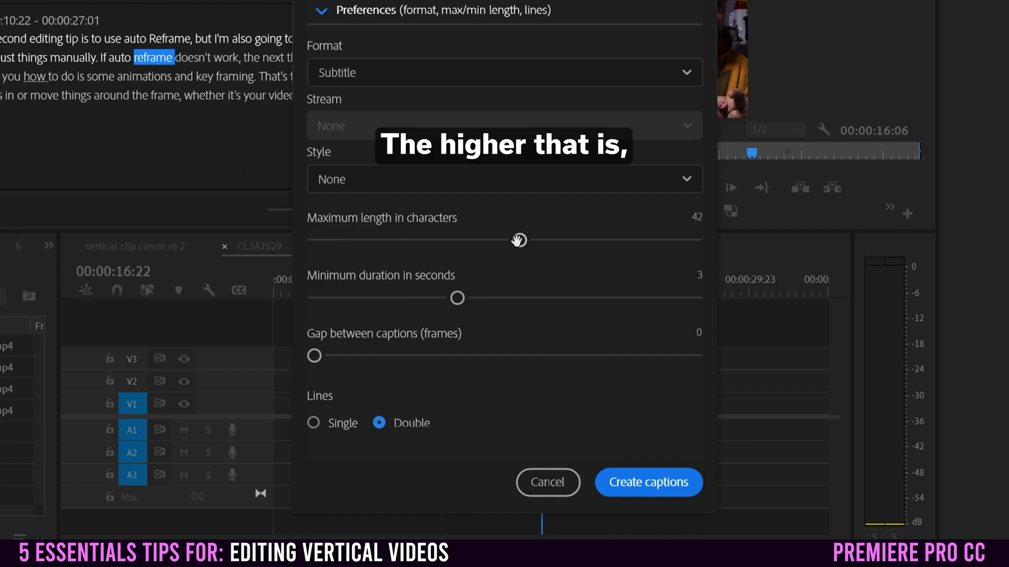
Step: Set the captions' maximum length to 20 characters
drag(519, 240, 684, 240)
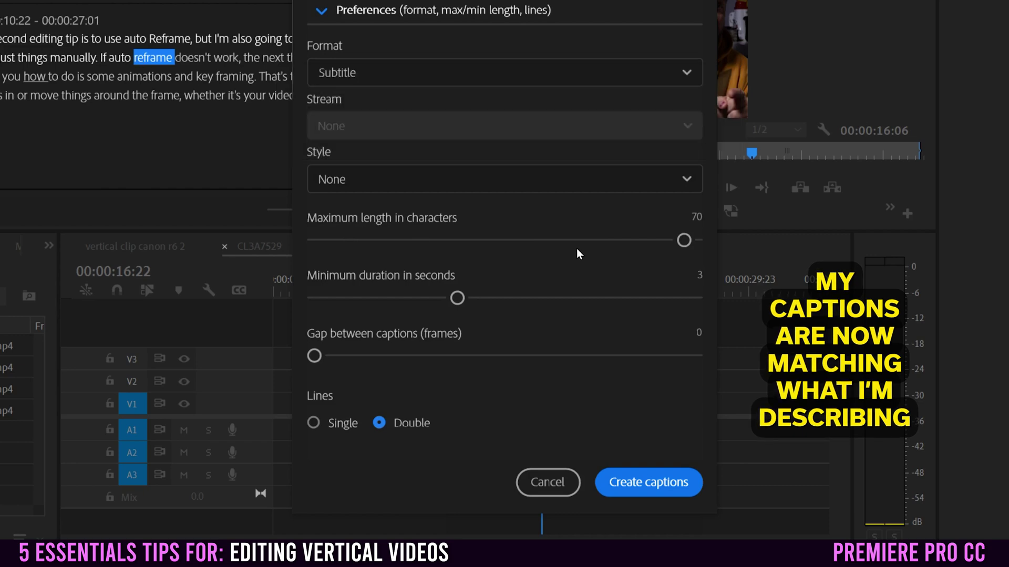
drag(683, 240, 309, 240)
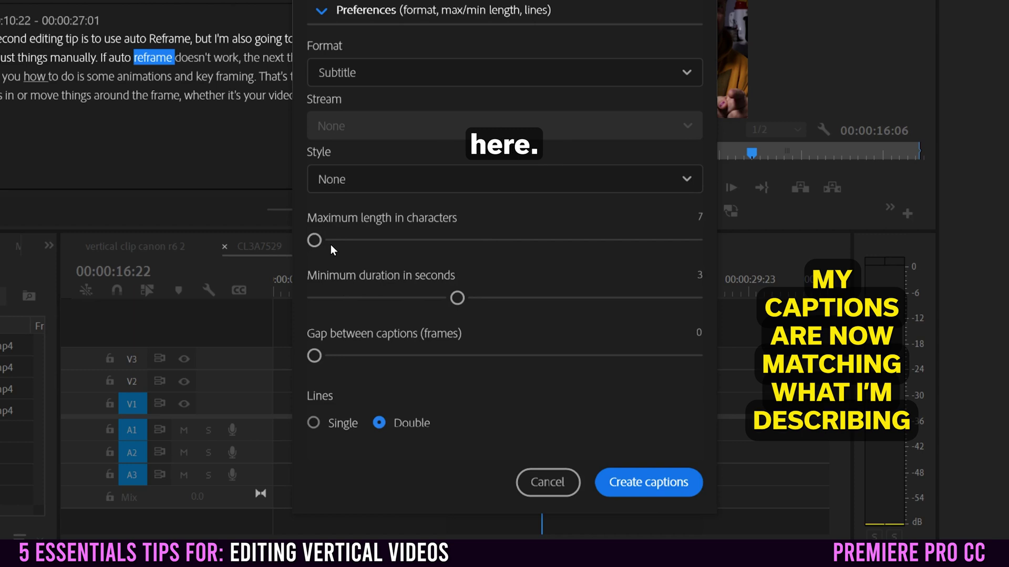
mouse_move(316, 240)
mouse_down()
mouse_move(393, 240)
mouse_move(383, 240)
mouse_up()
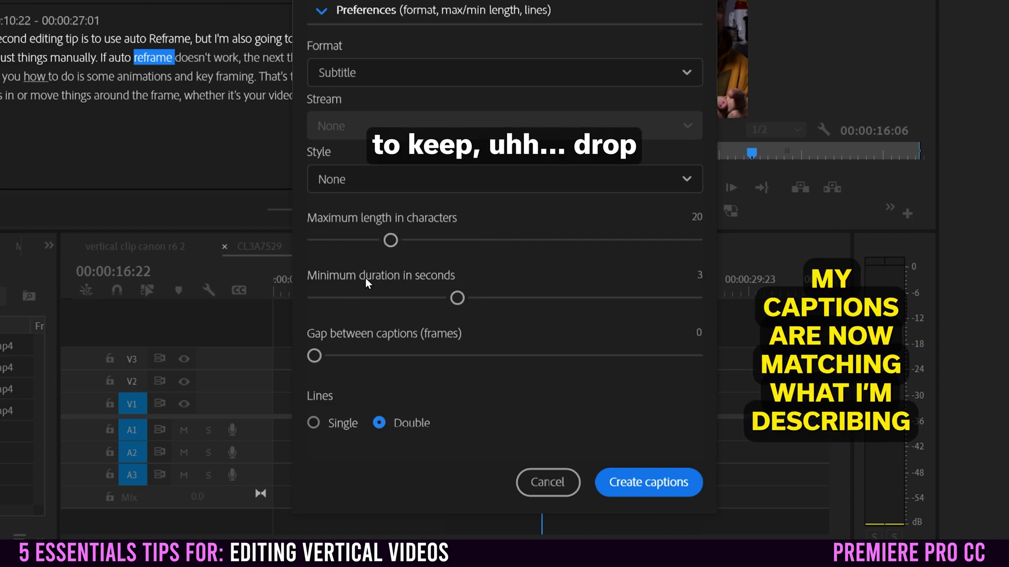
Step: Set a minimum duration of 2.6 seconds with single lines, and create the captions
drag(455, 298, 425, 298)
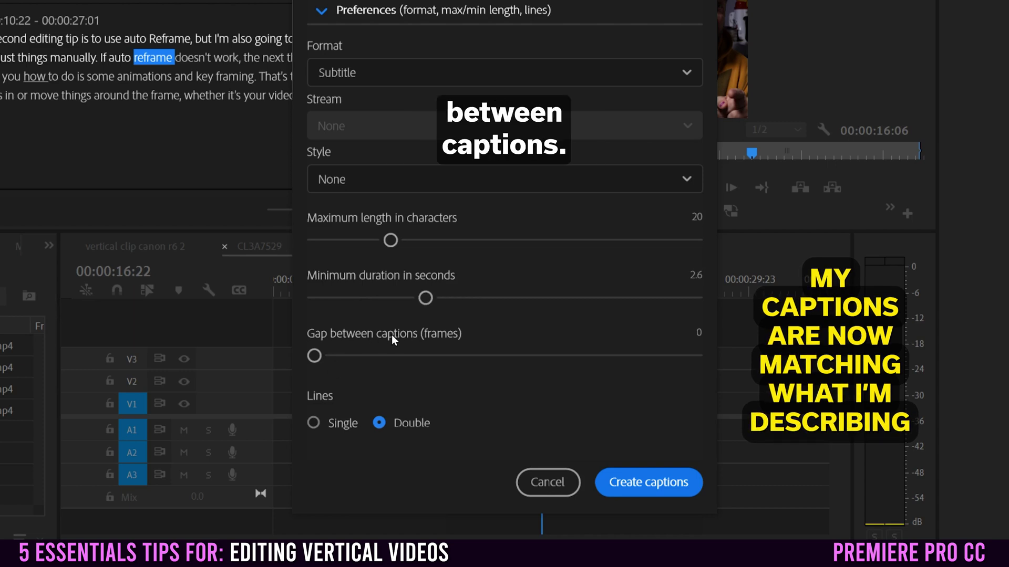
mouse_move(315, 355)
mouse_down()
mouse_move(528, 376)
mouse_move(505, 357)
mouse_move(265, 368)
mouse_move(386, 355)
mouse_move(310, 371)
mouse_up()
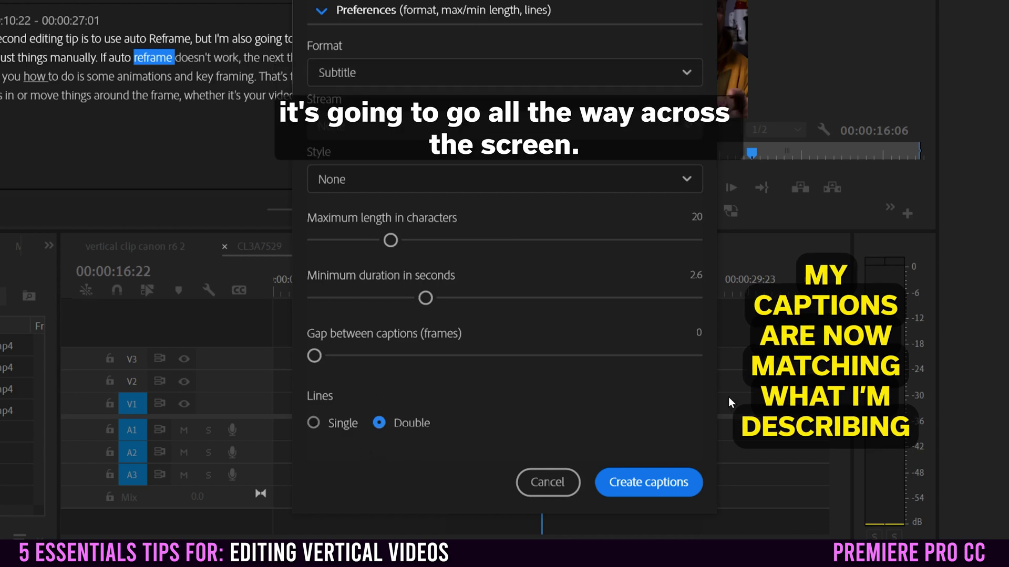
click(314, 425)
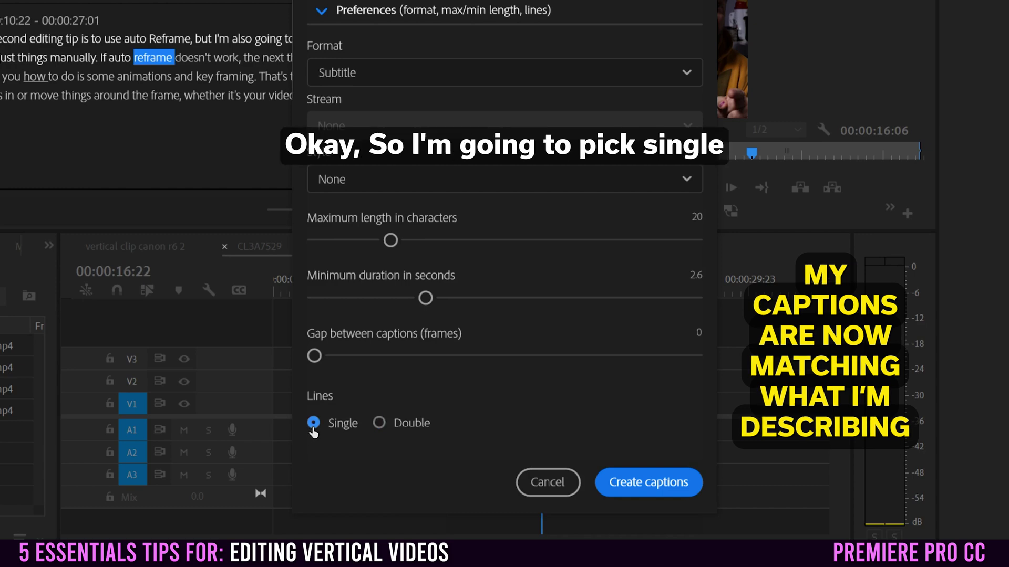
click(646, 482)
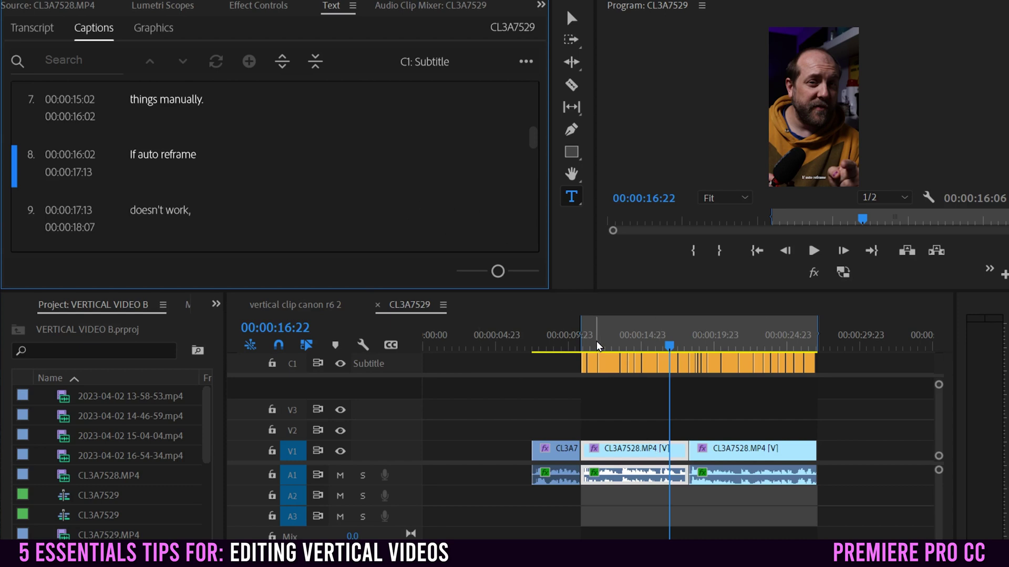
Step: Scrub through the new captions around "and key framing." and "That's to like", briefly enlarging the preview to examine them over the video
drag(597, 345, 743, 344)
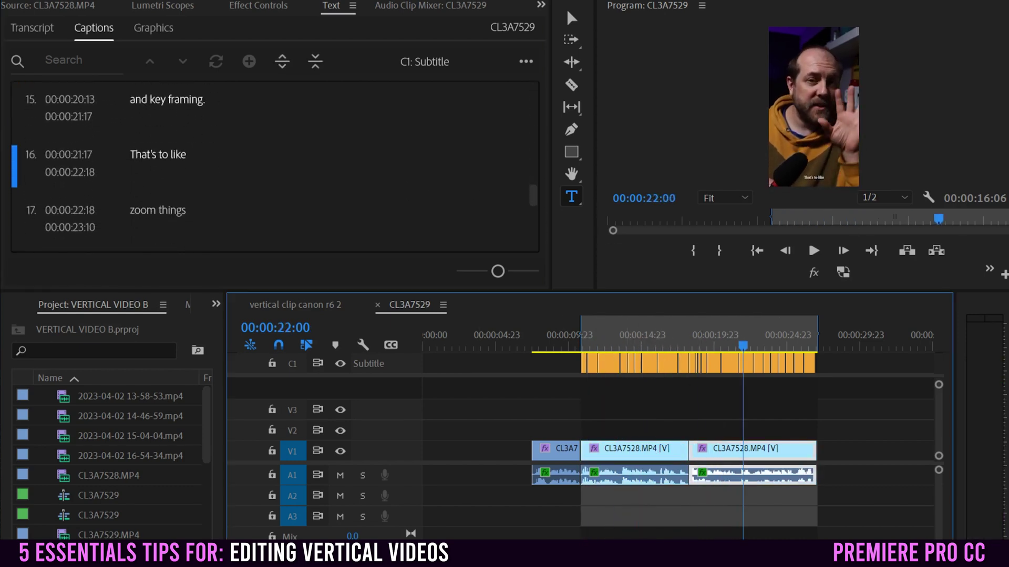
key(equal)
key(equal)
key(equal)
key(equal)
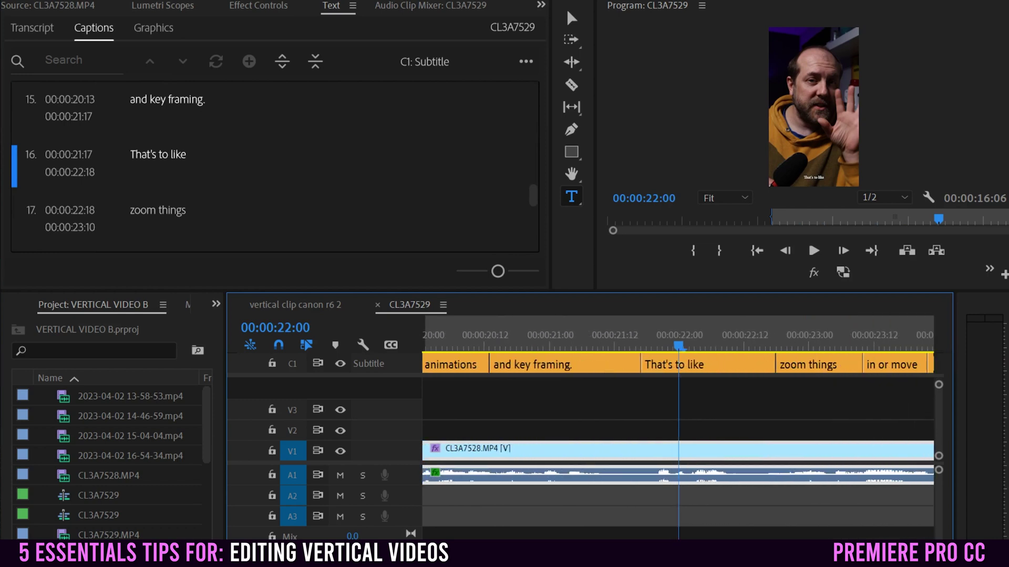
drag(496, 347, 725, 355)
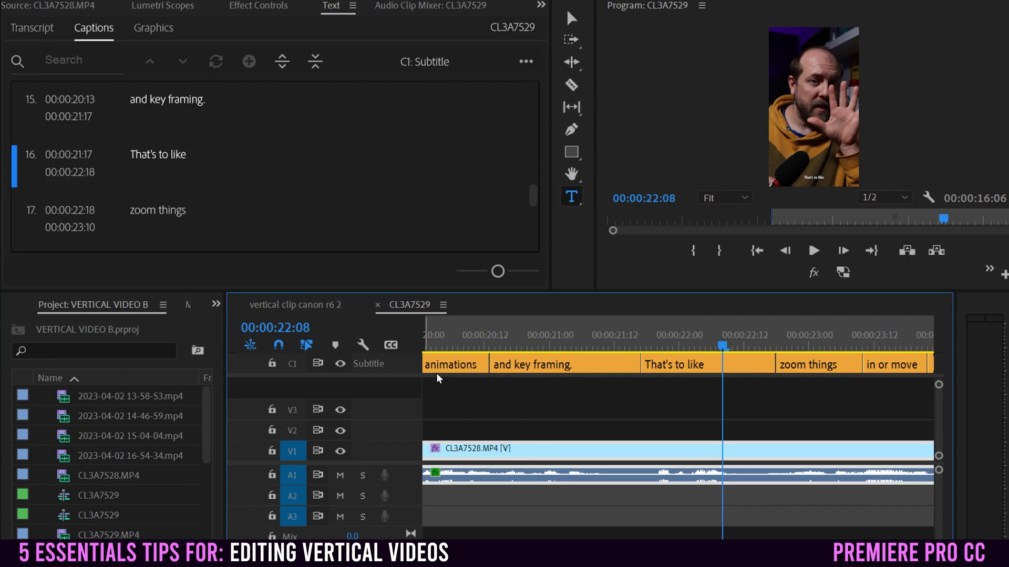
click(505, 343)
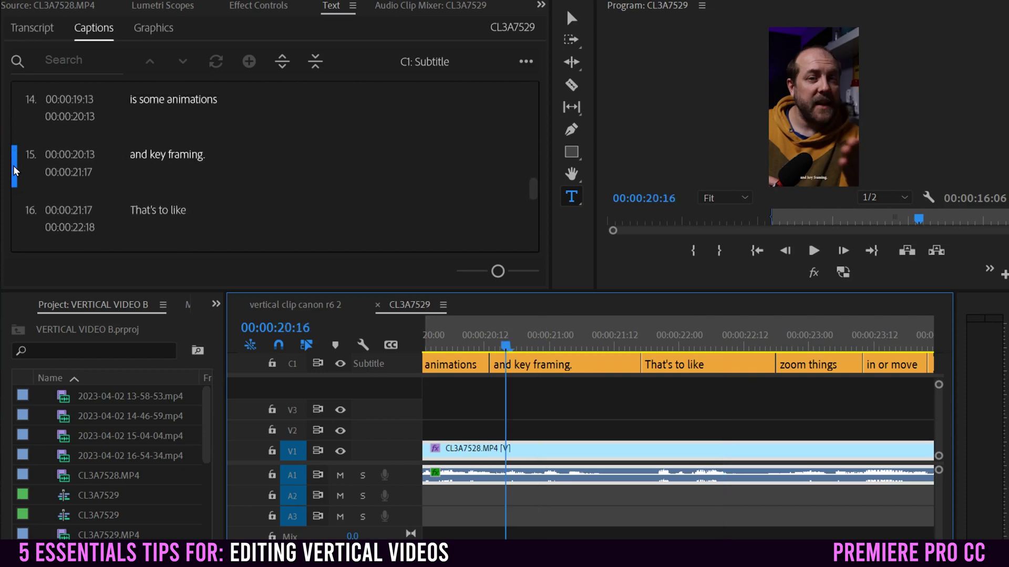
drag(505, 347, 701, 351)
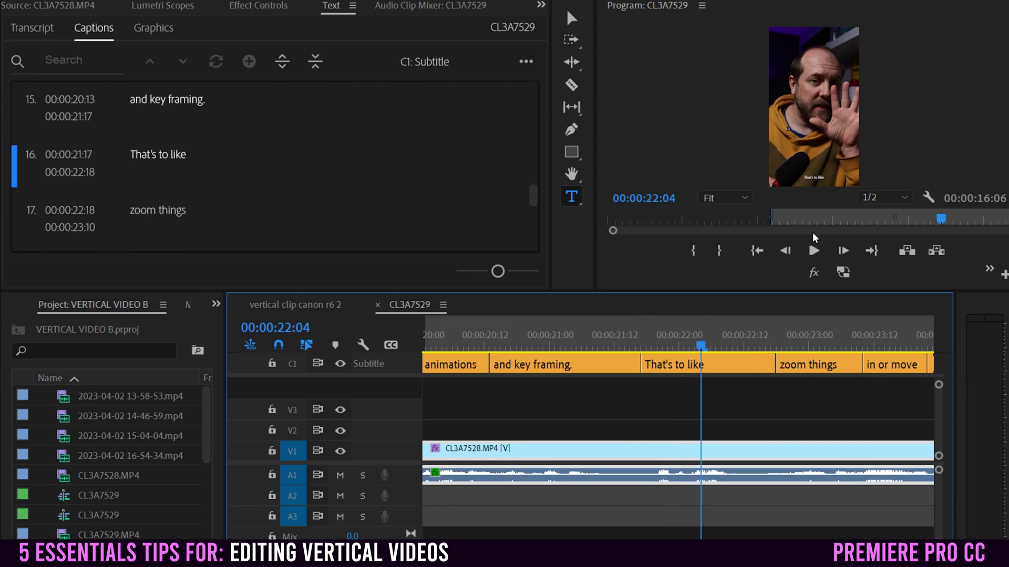
drag(783, 291, 809, 459)
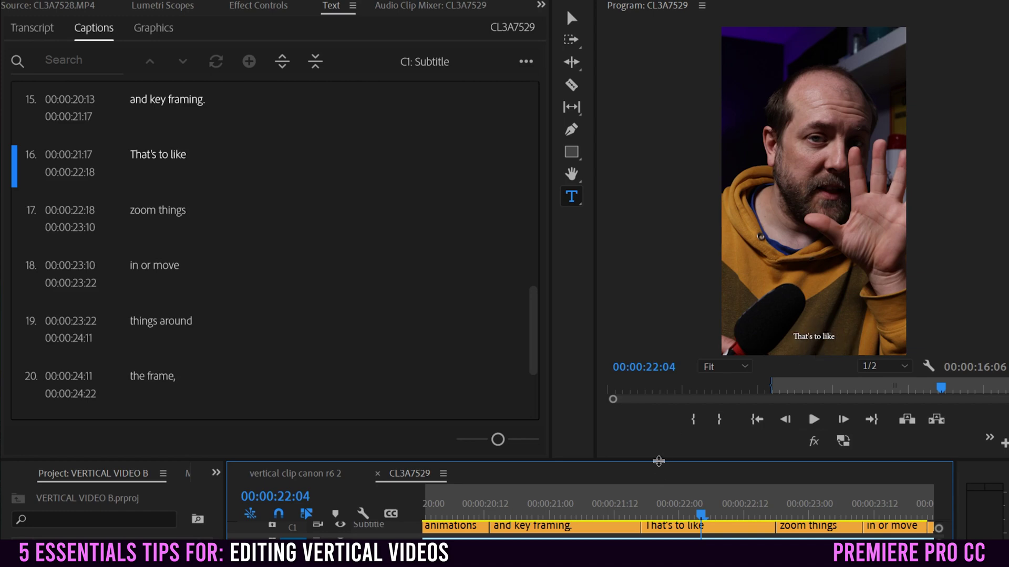
drag(664, 462, 670, 253)
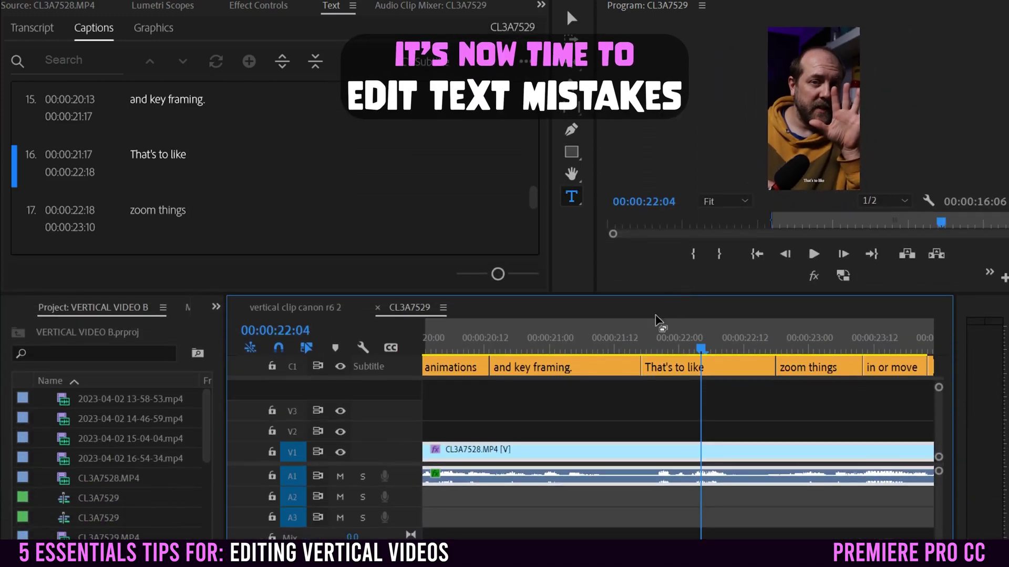
Step: Move the word "is" from caption 14 to the start of caption 13, so they read "is how to do" and "some animations"
scroll(678, 420, down, 3)
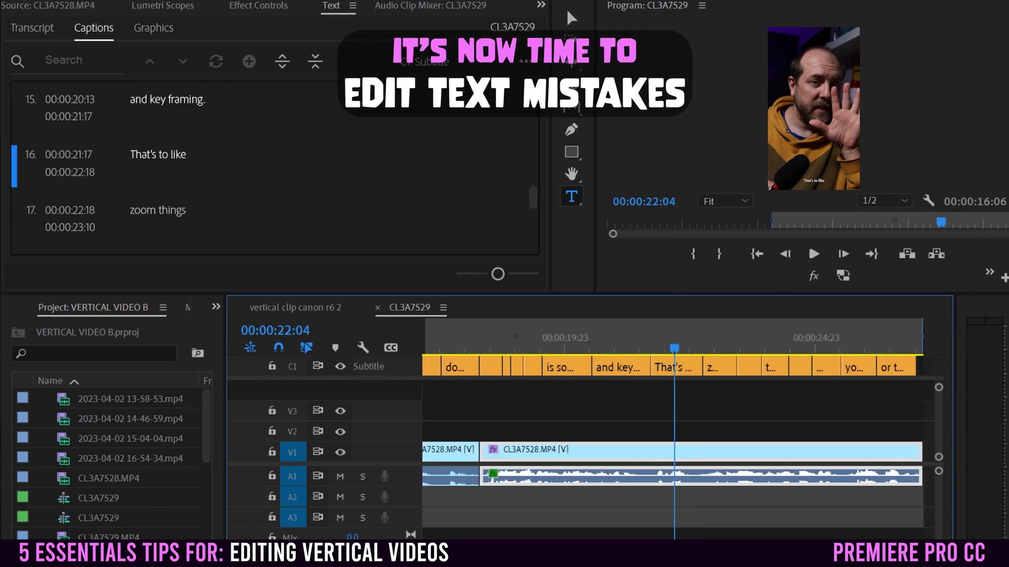
scroll(678, 421, up, 1)
drag(674, 348, 295, 204)
drag(531, 136, 531, 169)
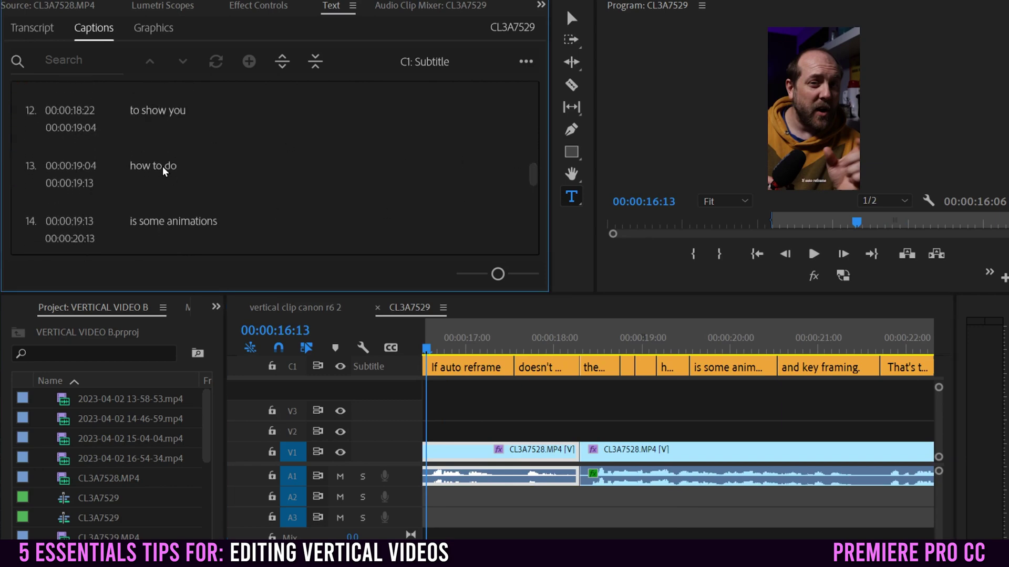
click(146, 168)
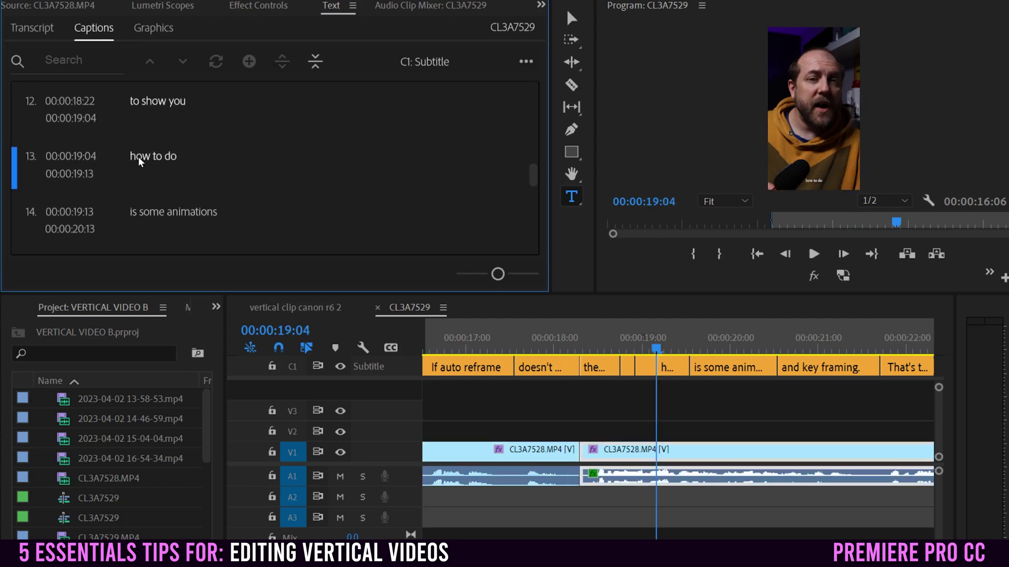
double_click(144, 156)
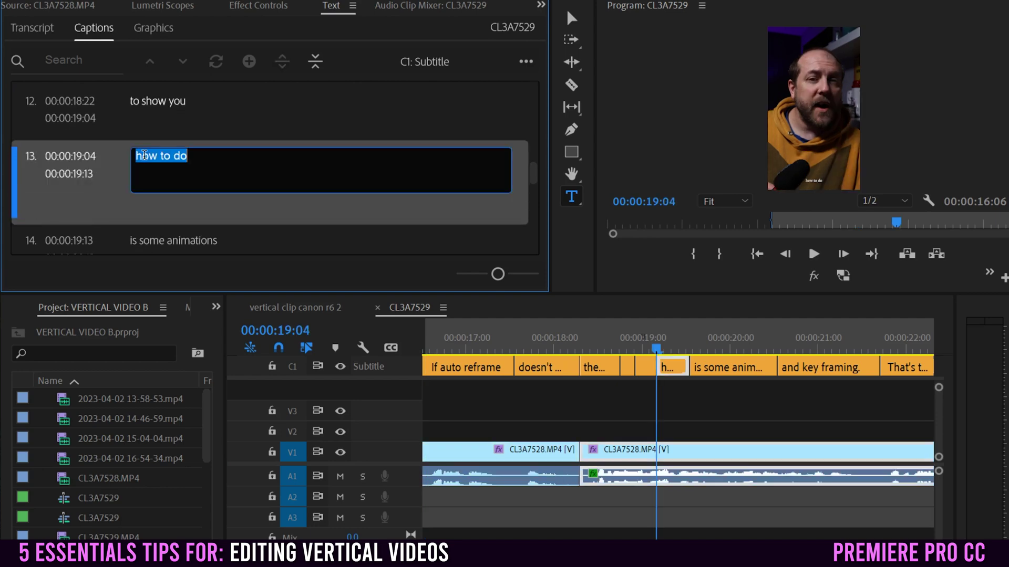
click(135, 153)
text(is)
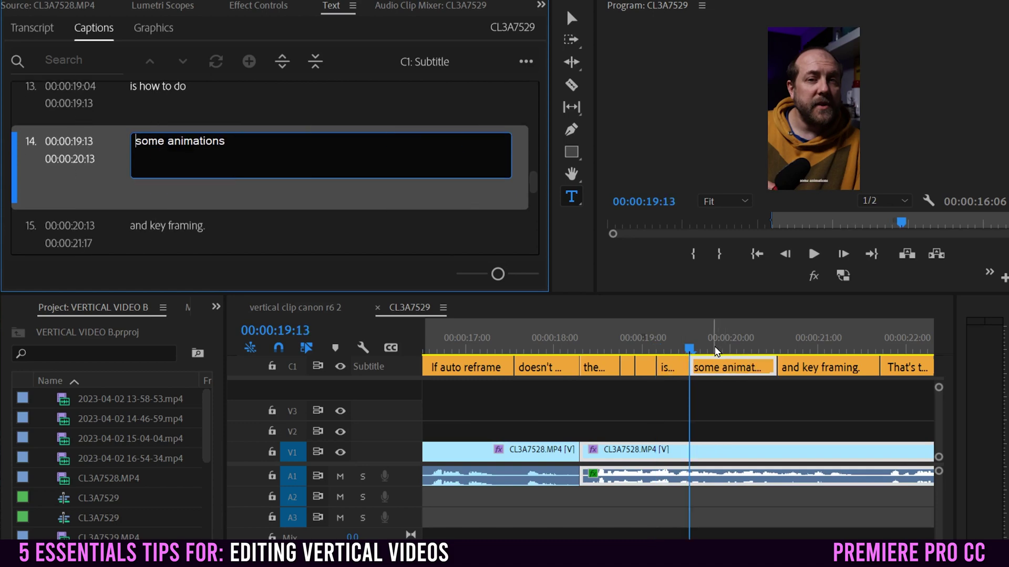
click(744, 371)
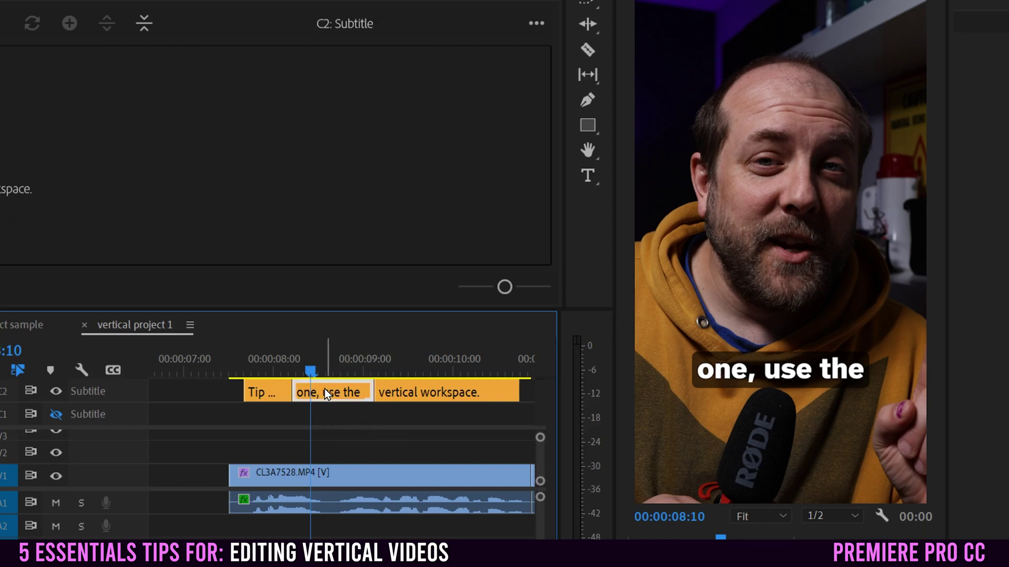
Step: Extend the end of the "one, use the" caption into the following caption, and split it before "the" with the Razor tool
drag(323, 389, 293, 391)
drag(385, 391, 406, 391)
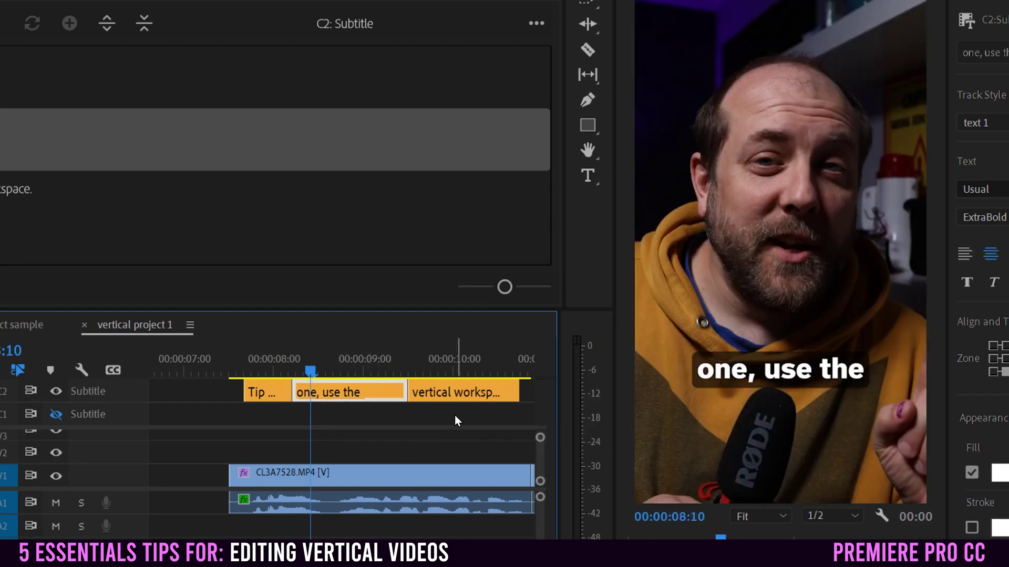
click(589, 51)
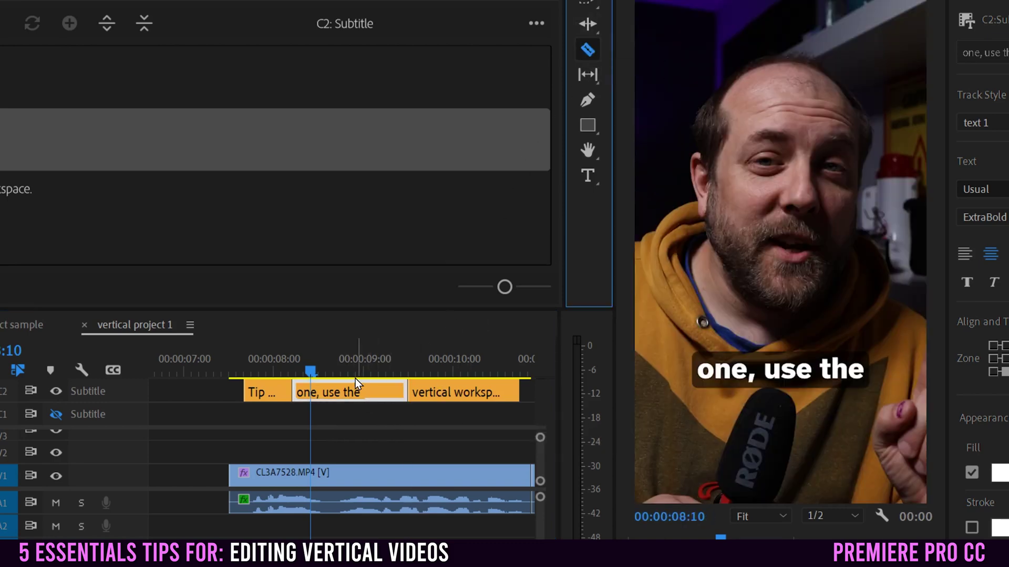
click(344, 391)
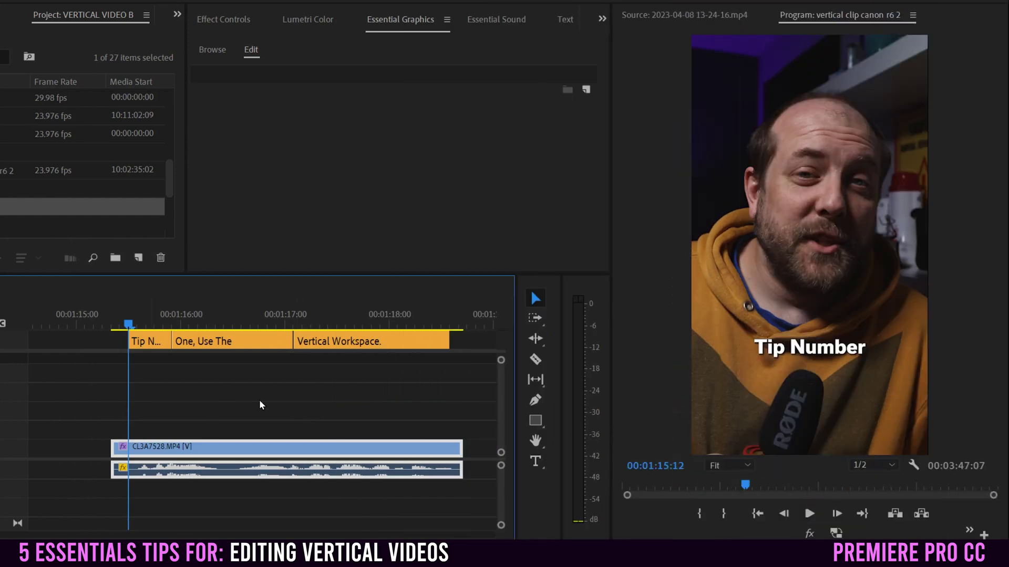
Step: Play back the captioned clip to check caption timing, and place the playhead at 00:01:16:09 within the "One, Use The" caption
click(809, 515)
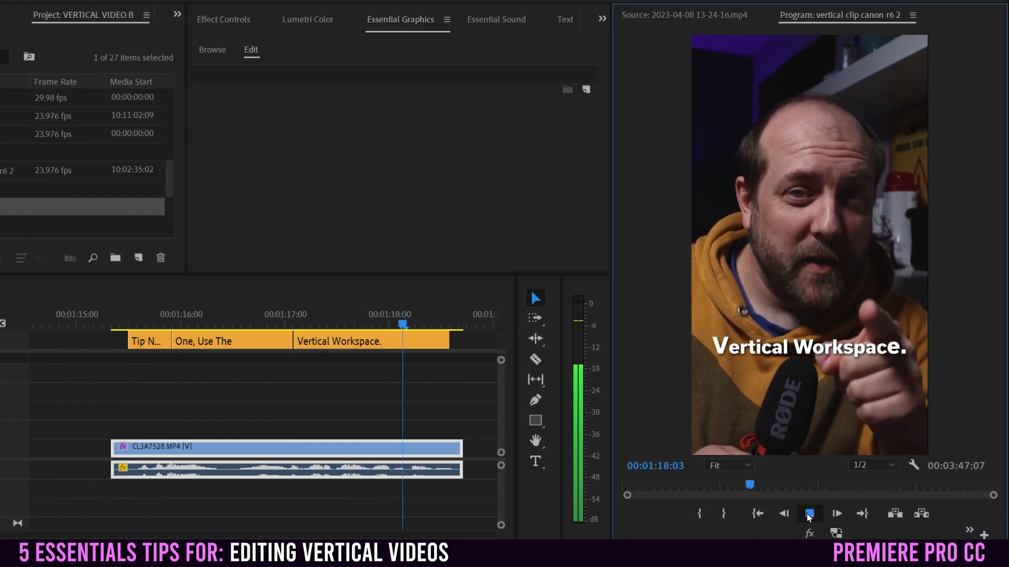
click(809, 515)
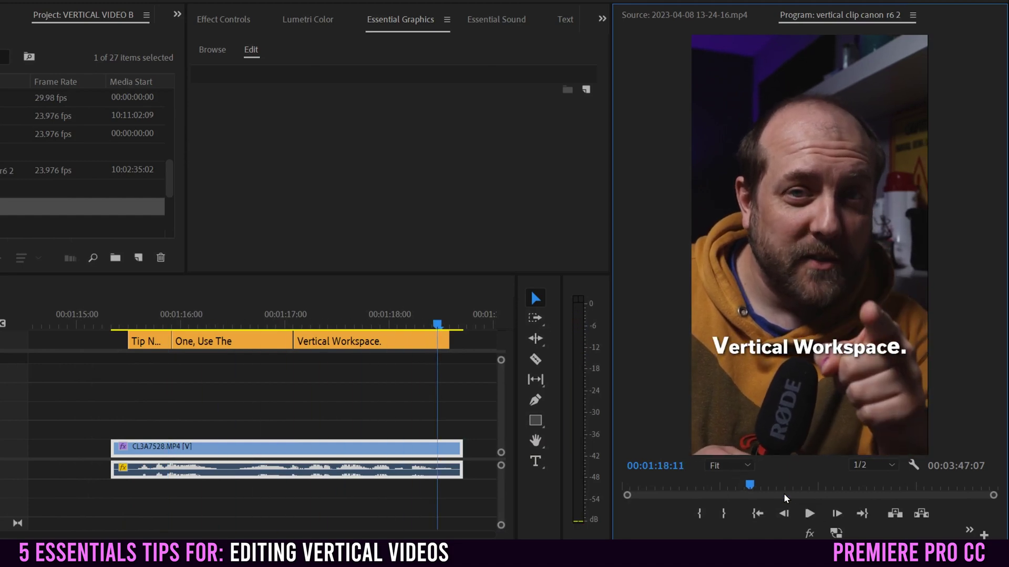
click(159, 325)
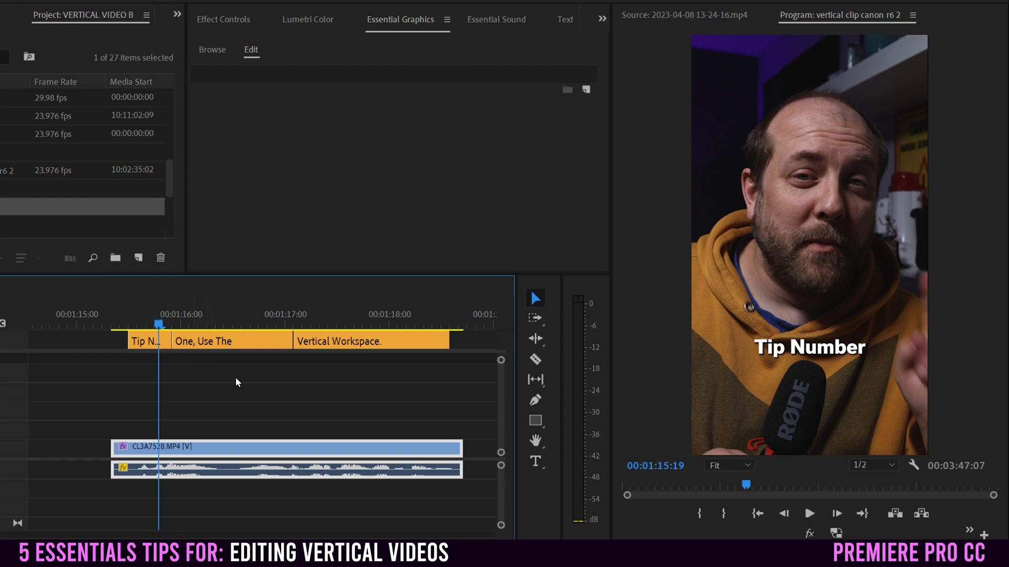
click(785, 513)
key(space)
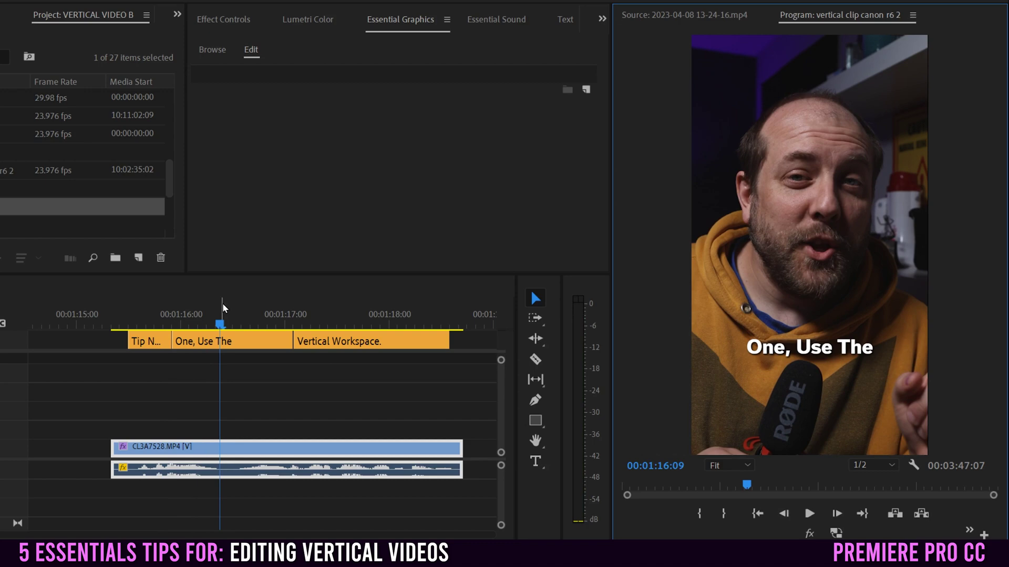
click(220, 327)
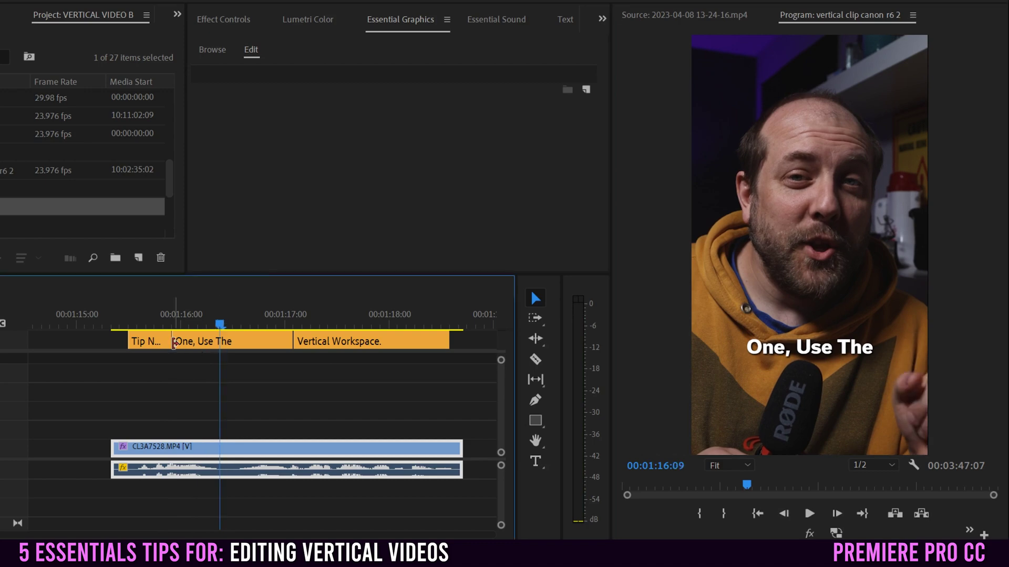
Step: Extend the "Tip Number" caption to 00:01:16:09 into the following caption, and add "One" to the end of its text
drag(177, 343, 216, 342)
click(170, 341)
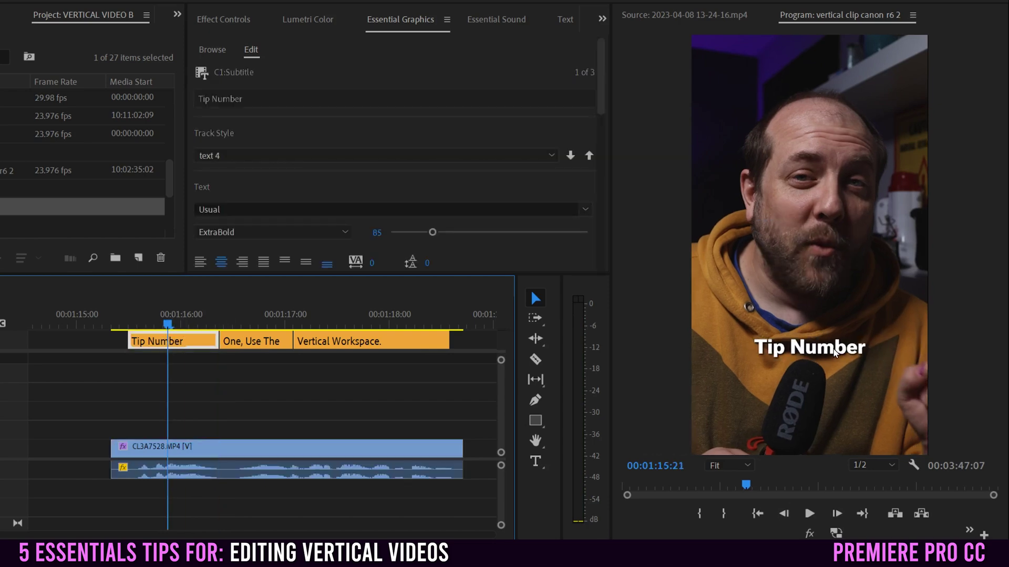
double_click(864, 348)
click(871, 350)
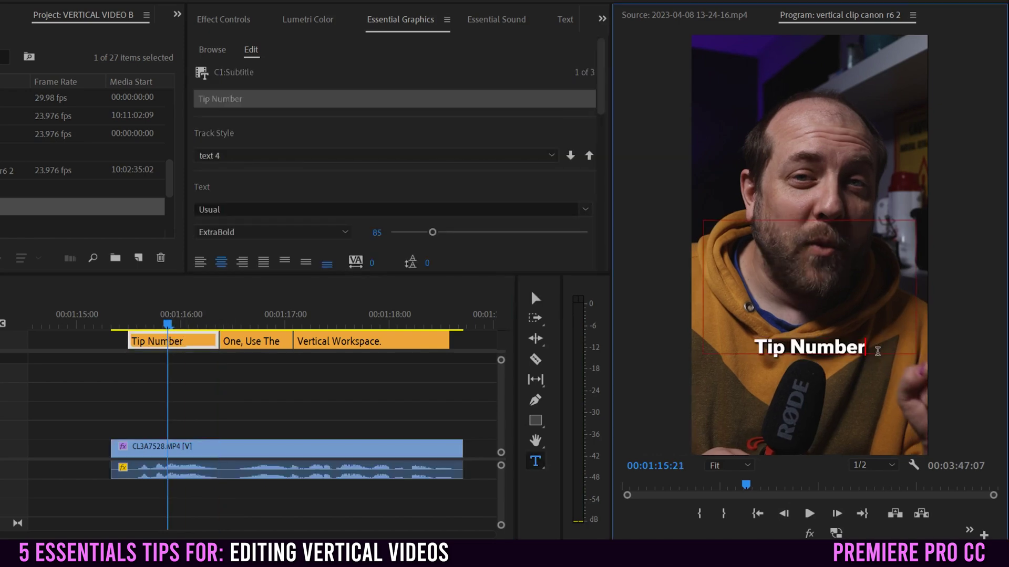
text(One)
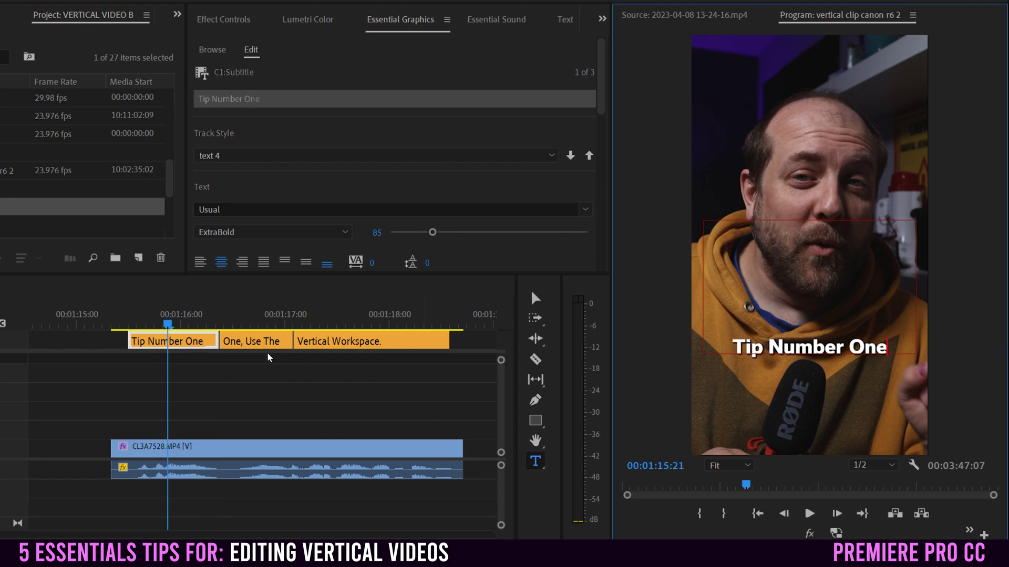
Step: Remove "One," from the second caption so it reads "Use The", and add a comma after "Tip Number One" in the first
click(247, 322)
key(v)
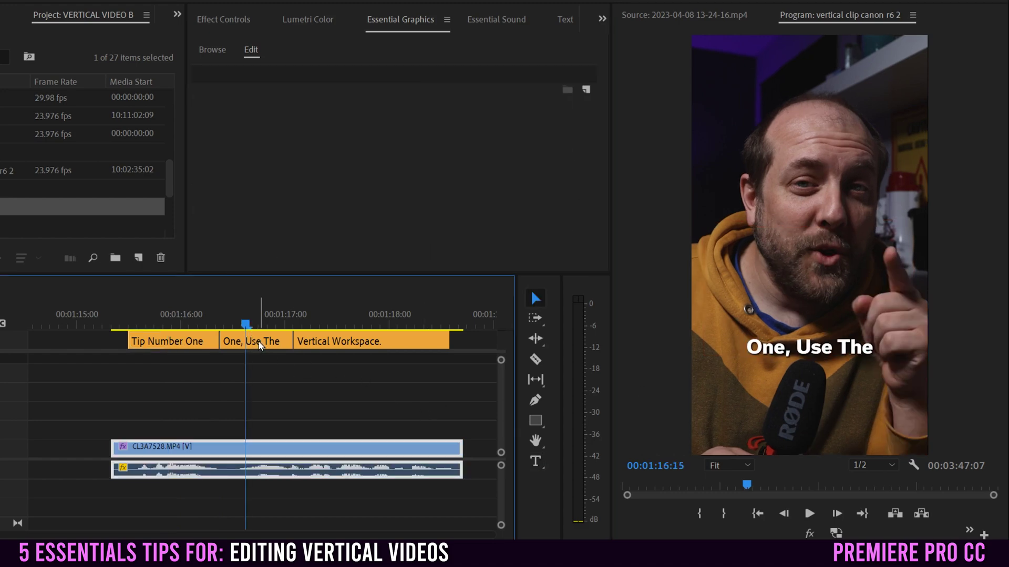
click(260, 345)
double_click(802, 345)
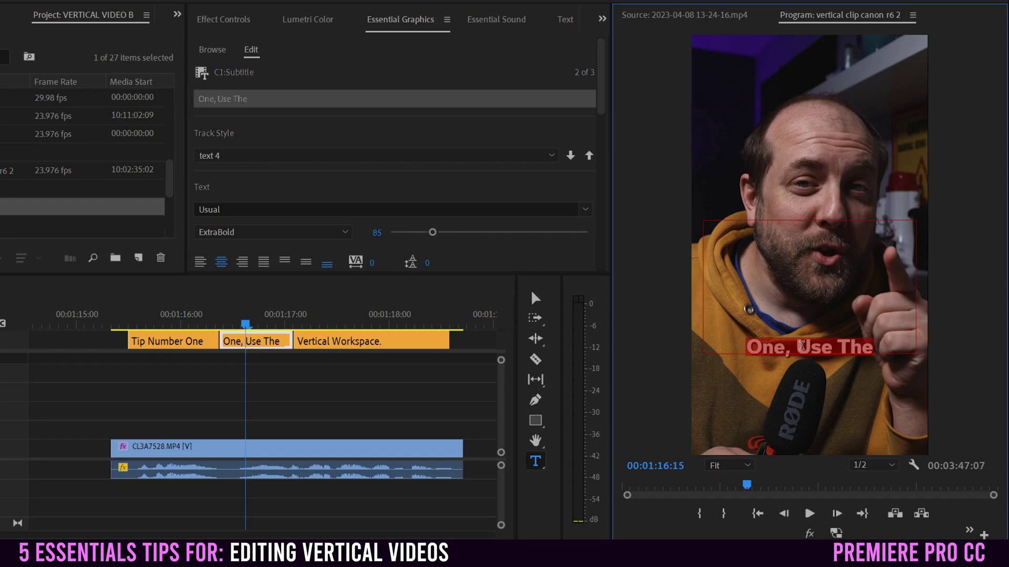
click(802, 346)
key(Escape)
key(j)
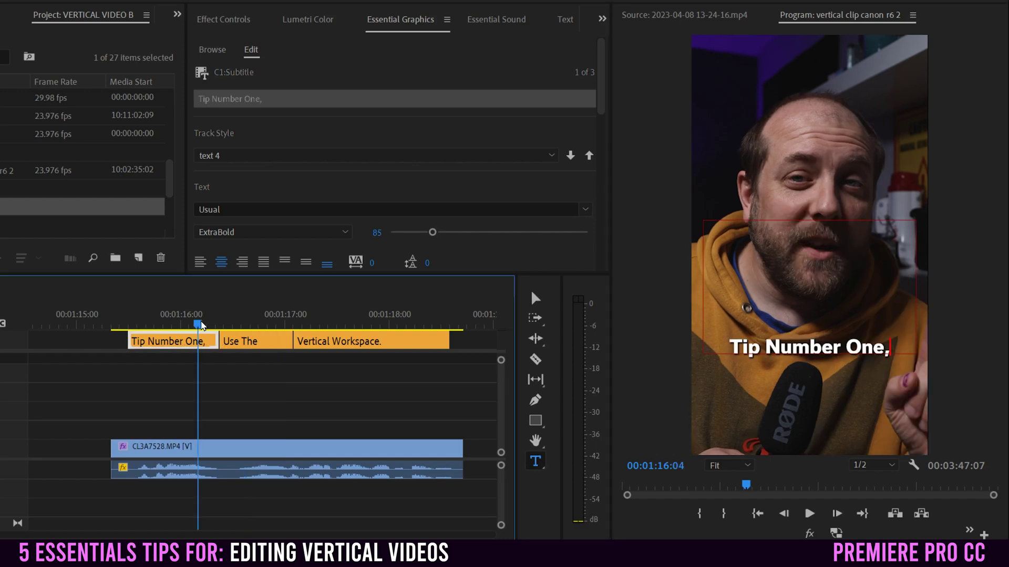
Step: Play back the captions and trim the start of "Use The" to 00:01:16:12, leaving a gap after "Tip Number One,"
click(809, 514)
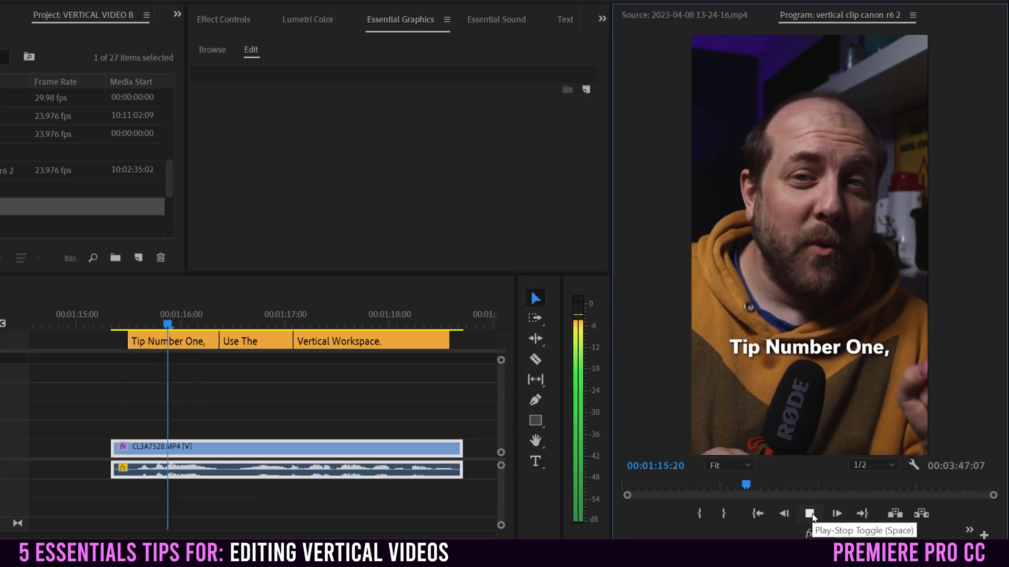
click(235, 326)
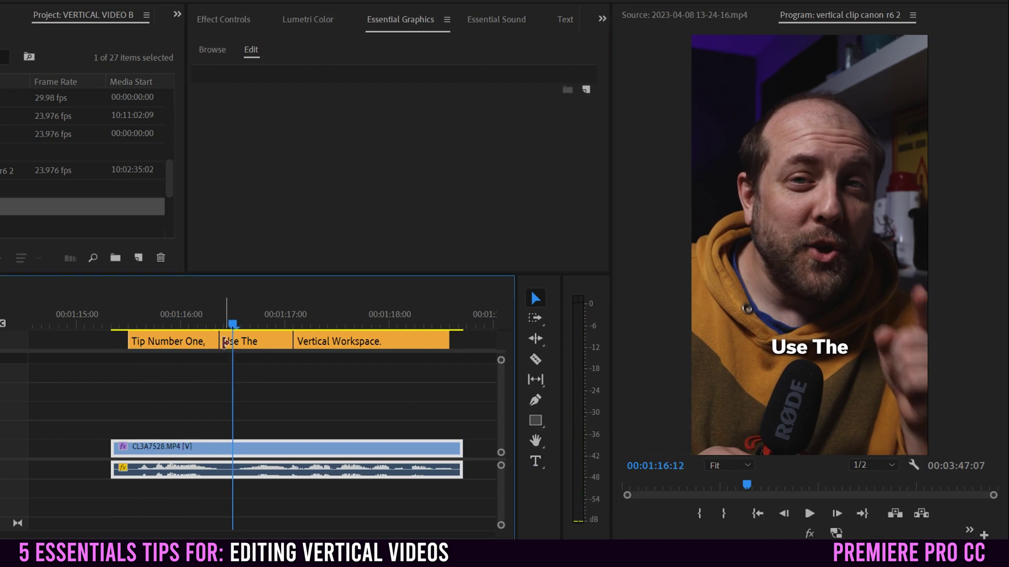
drag(224, 343, 235, 348)
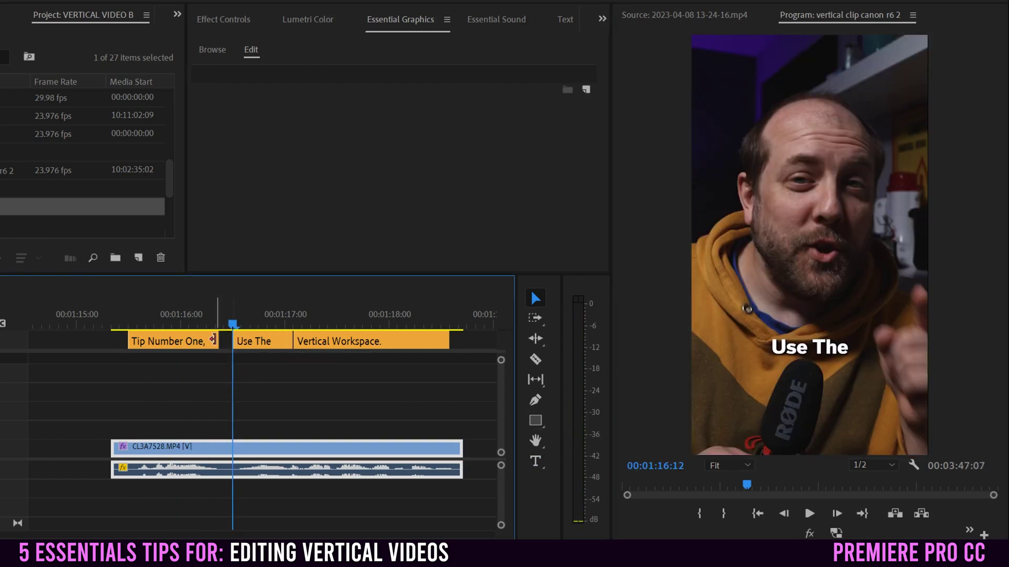
drag(213, 340, 212, 342)
Step: Play back the clip from before "Tip Number One," to check the timing of the three captions
key(Up)
key(Up)
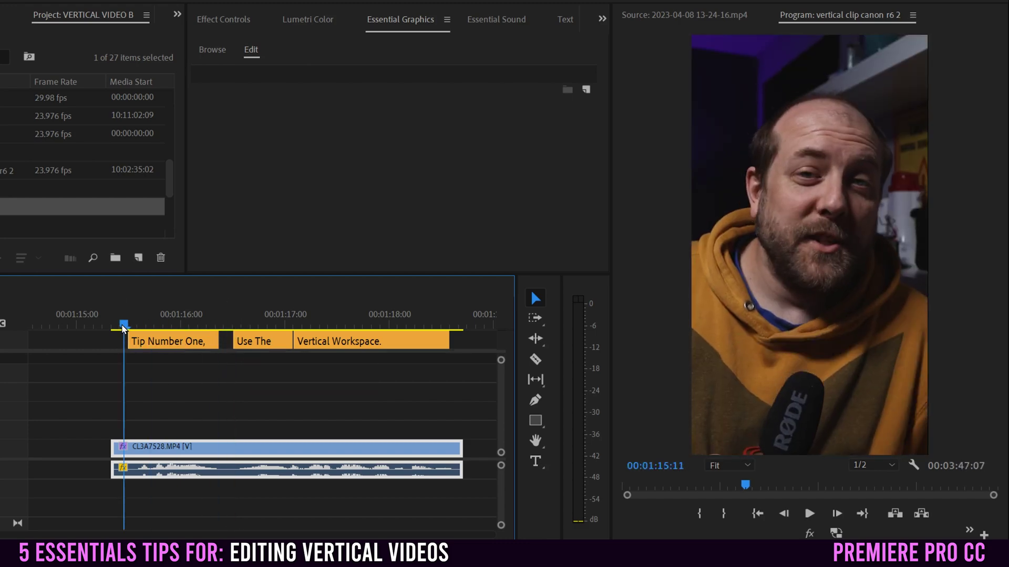
click(809, 514)
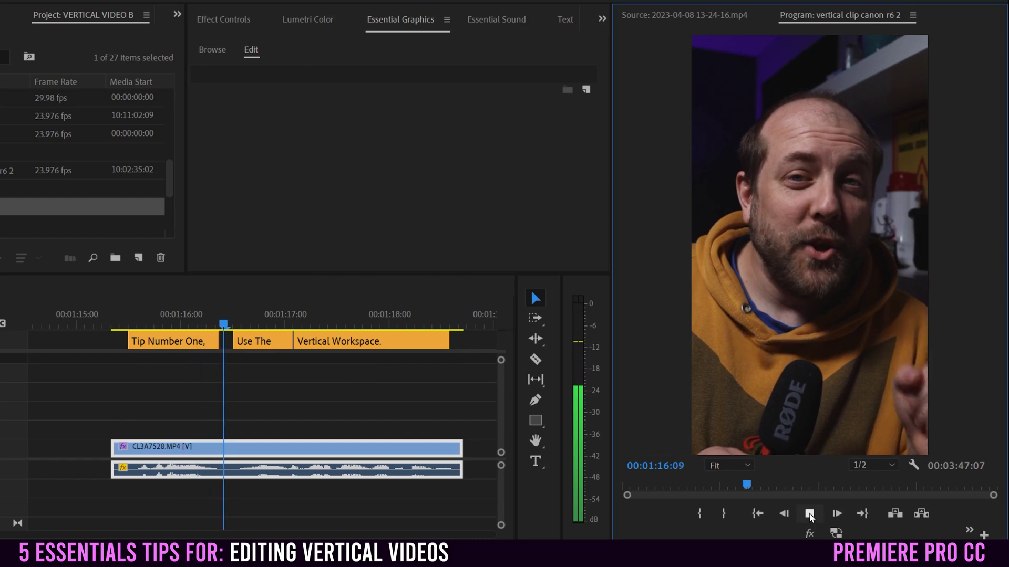
click(298, 326)
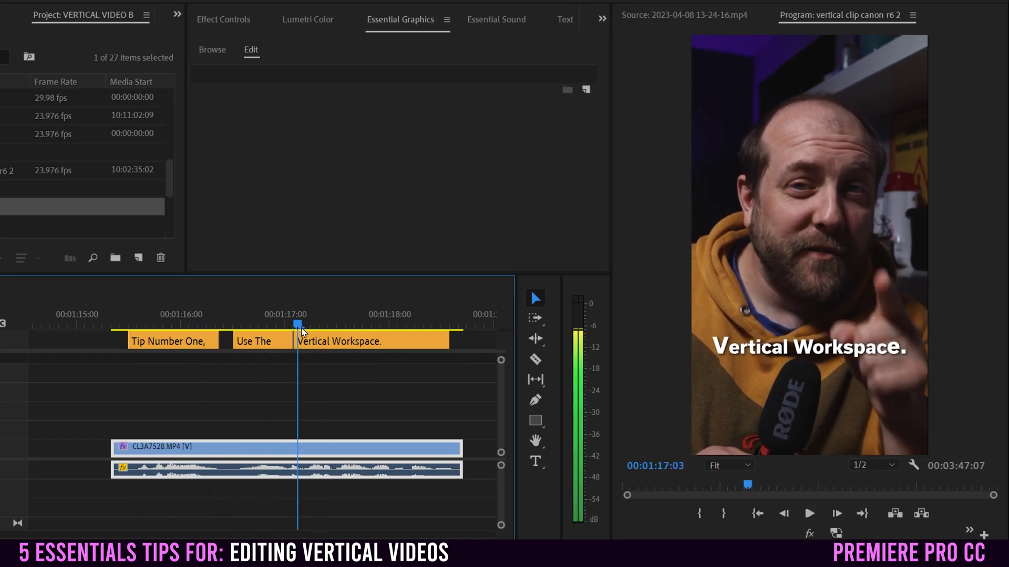
drag(280, 326, 126, 328)
click(809, 513)
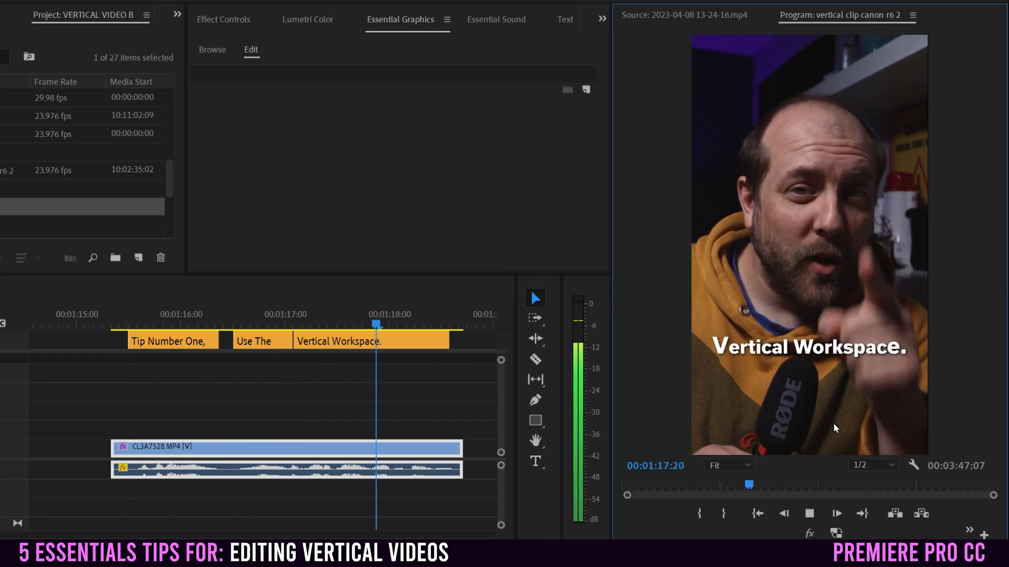
Step: Split the "Vertical Workspace." caption at 00:01:17:18 with the Razor tool
mouse_move(339, 323)
mouse_down()
mouse_move(325, 322)
mouse_move(358, 325)
mouse_up()
click(536, 359)
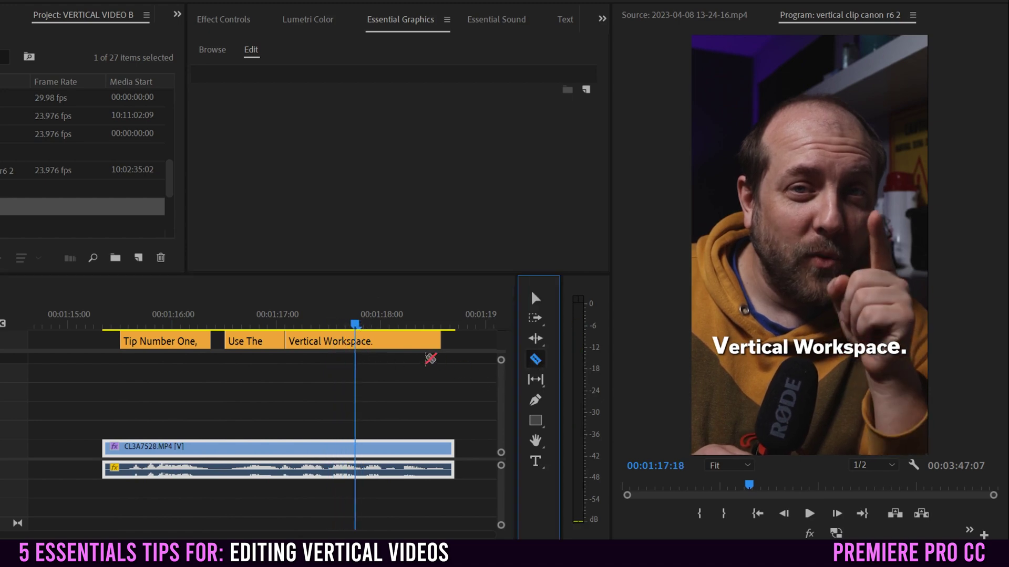
click(356, 341)
click(536, 297)
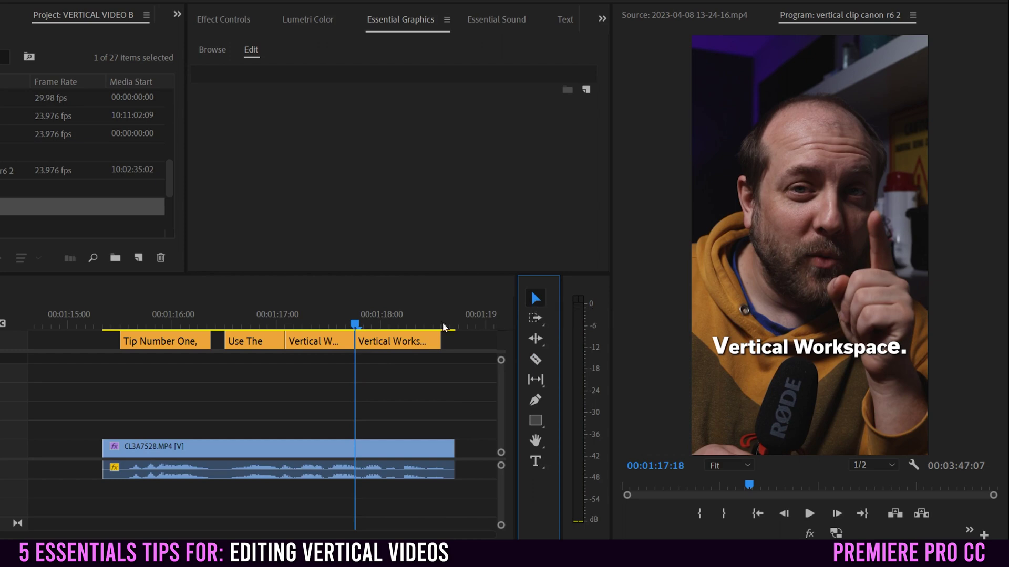
Step: Delete "Workspace." from the first half of the split caption so it reads "Vertical"
click(333, 324)
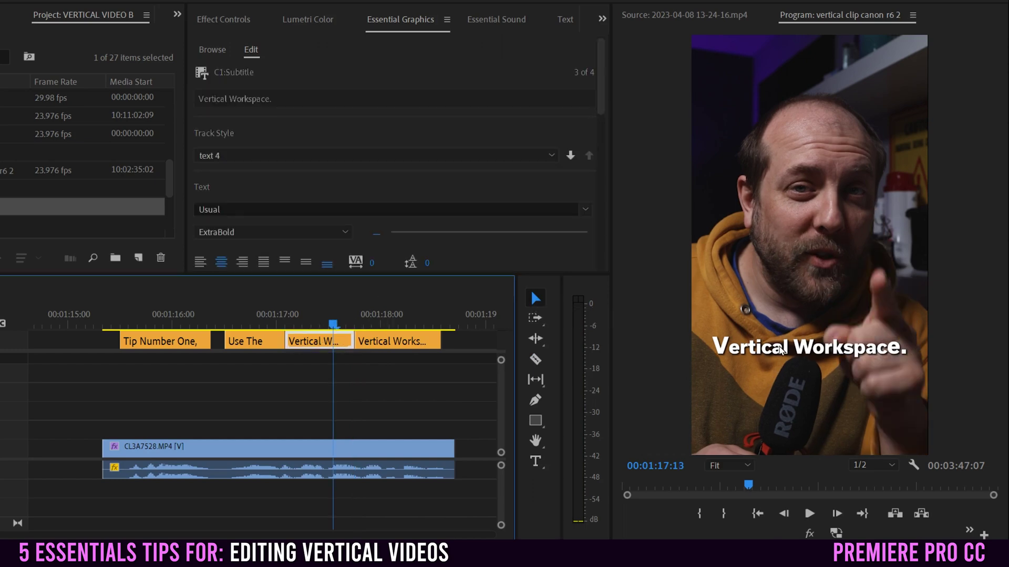
double_click(782, 350)
drag(793, 348, 968, 355)
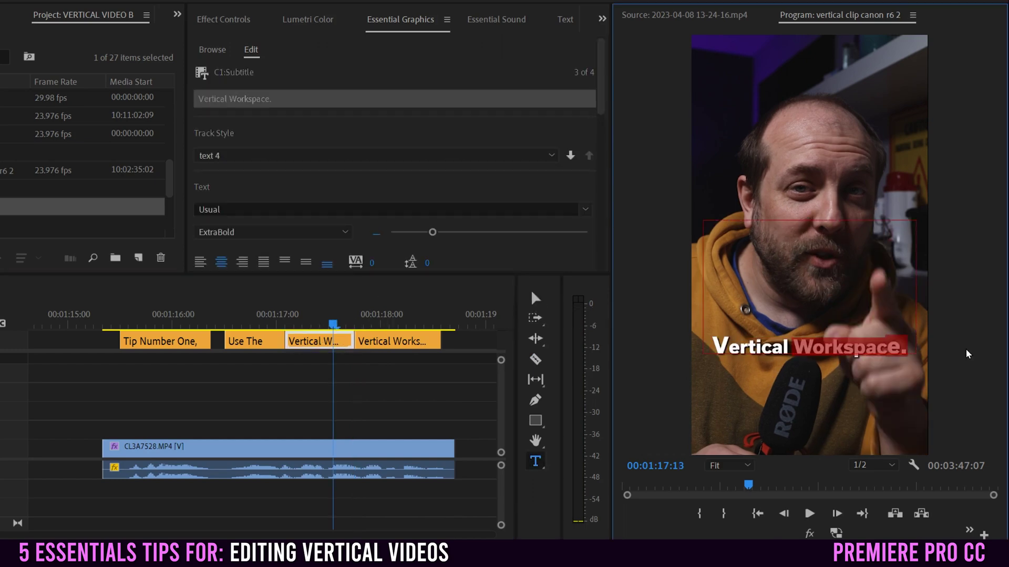
key(BackSpace)
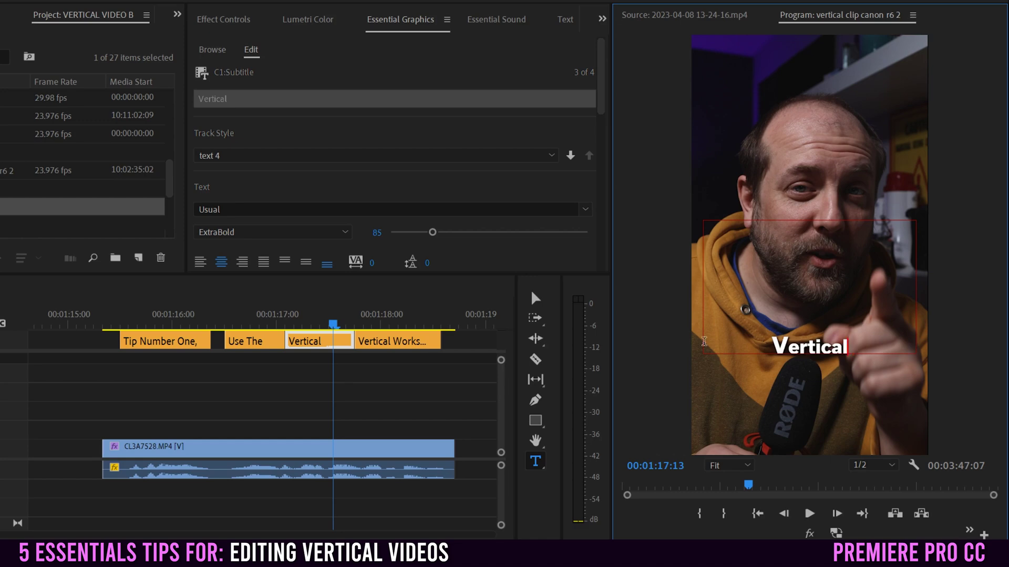
Step: Delete "Vertical" from the last caption so it reads "Workspace."
click(535, 298)
click(386, 324)
click(398, 343)
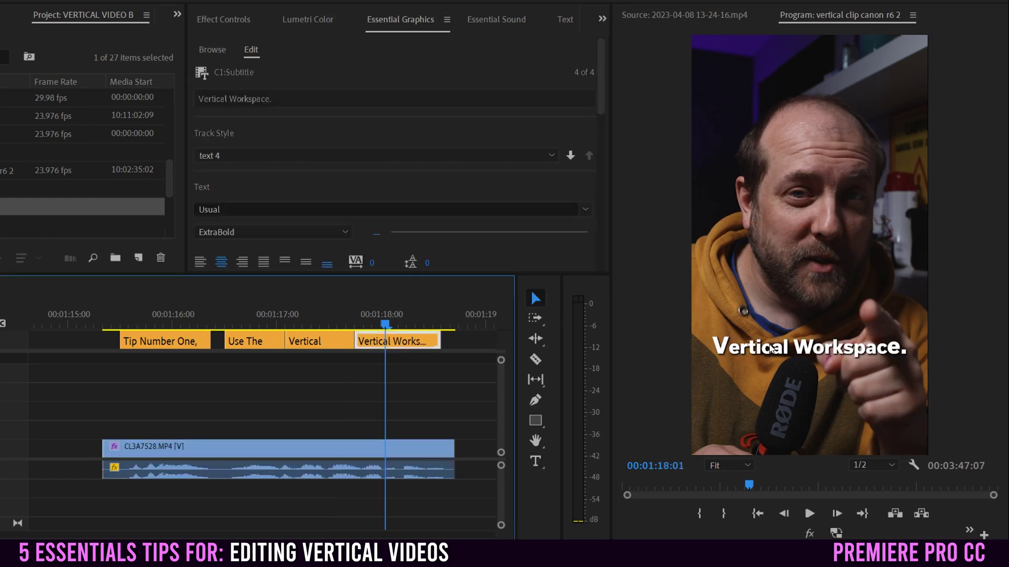
double_click(796, 348)
drag(796, 348, 649, 353)
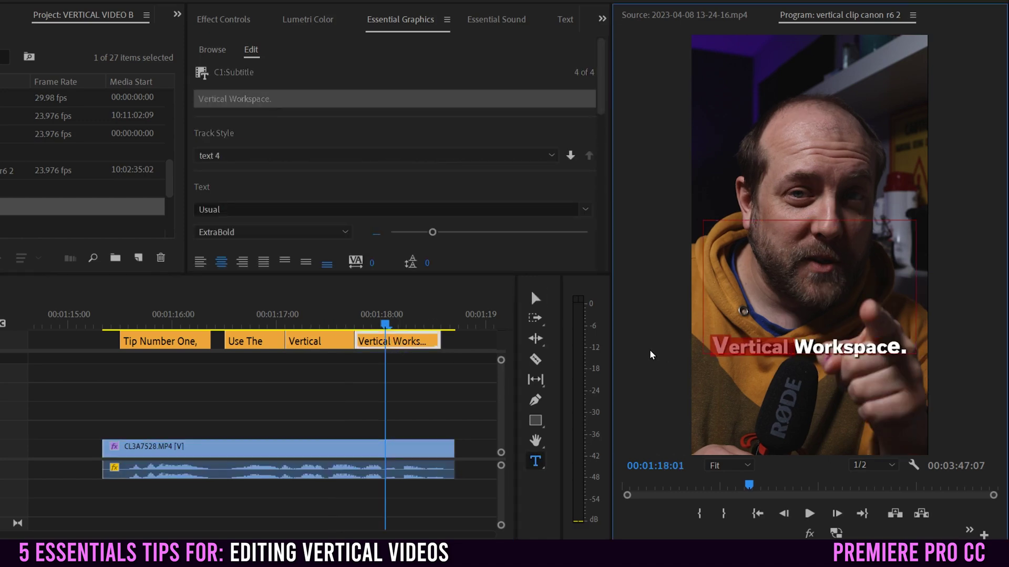
key(BackSpace)
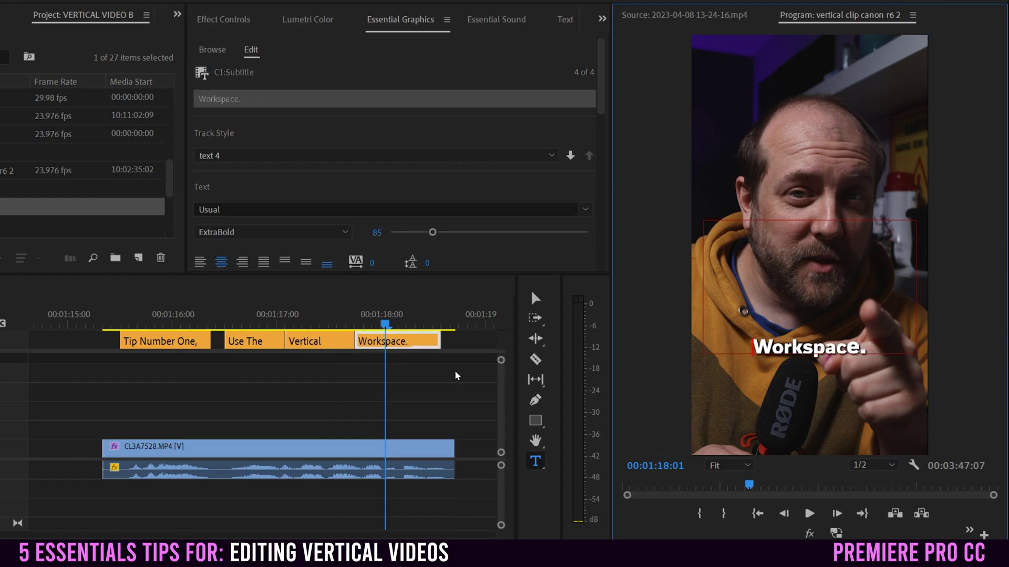
Step: Play back the clip from its beginning to check the four separate captions against the speech
click(116, 324)
key(v)
click(809, 514)
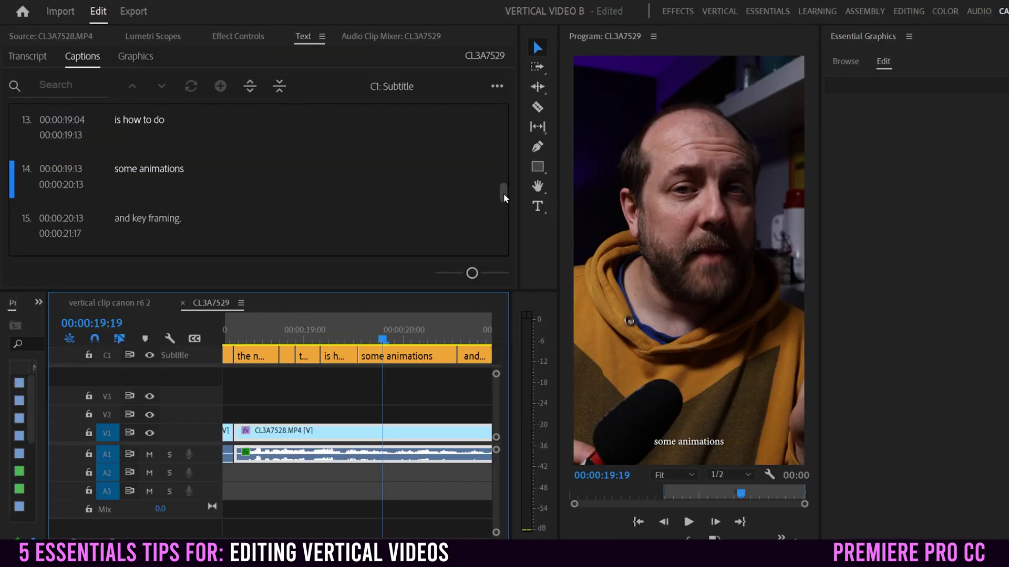
Step: Browse the caption list of the CL3A7529 sequence, and select the "some animations" caption to show its Essential Graphics properties
drag(503, 193, 503, 216)
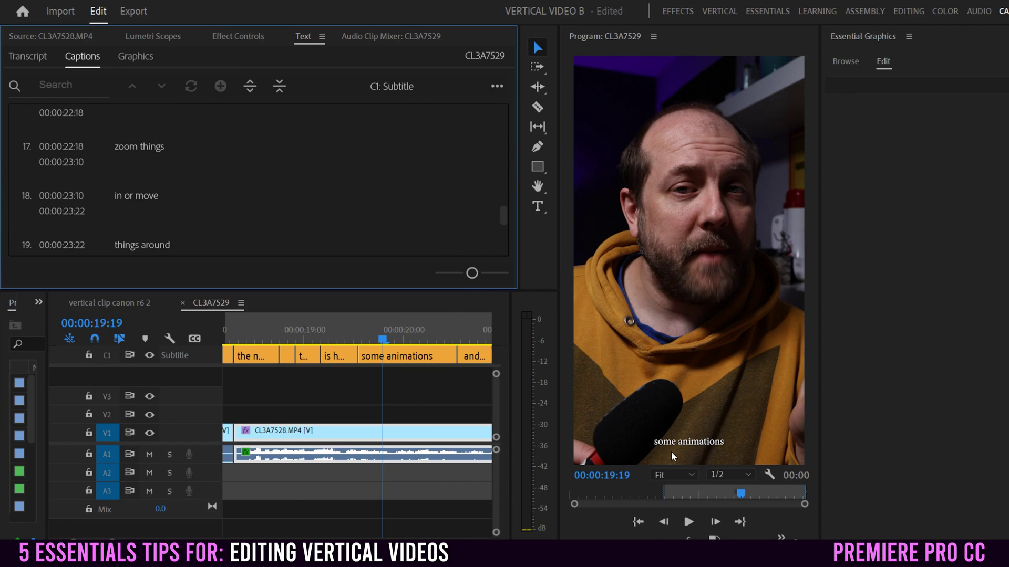
click(446, 396)
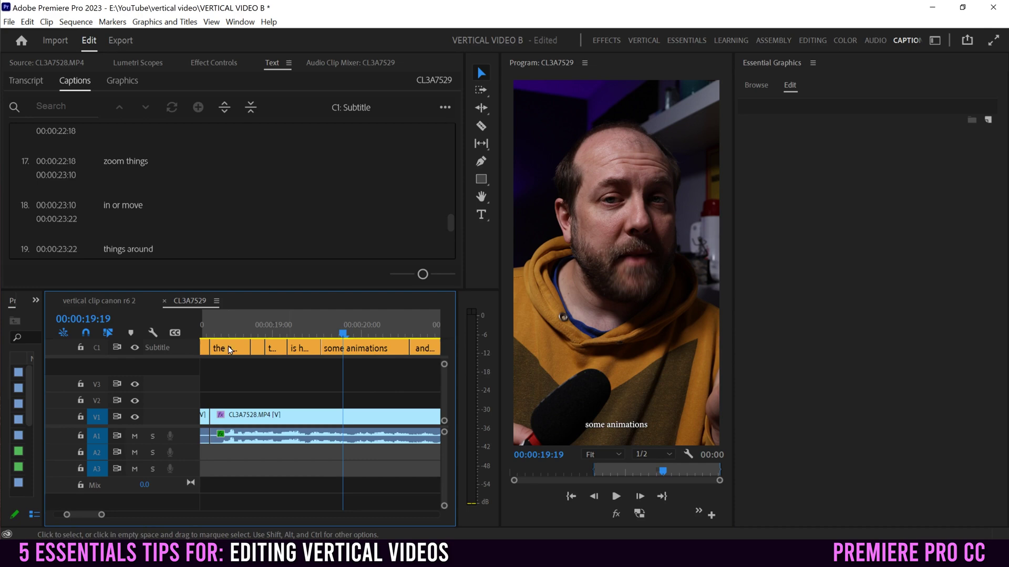
click(355, 351)
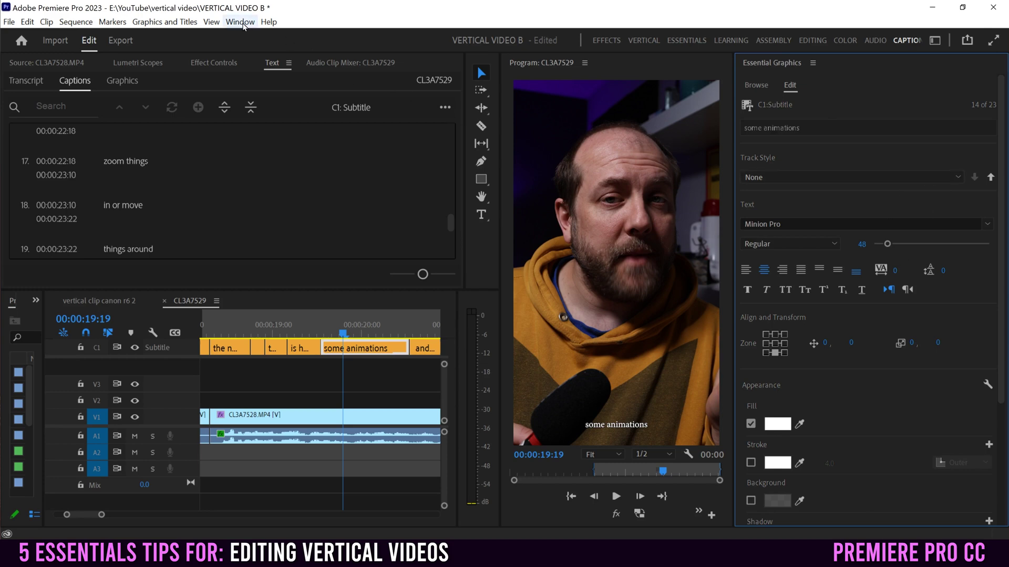
click(240, 22)
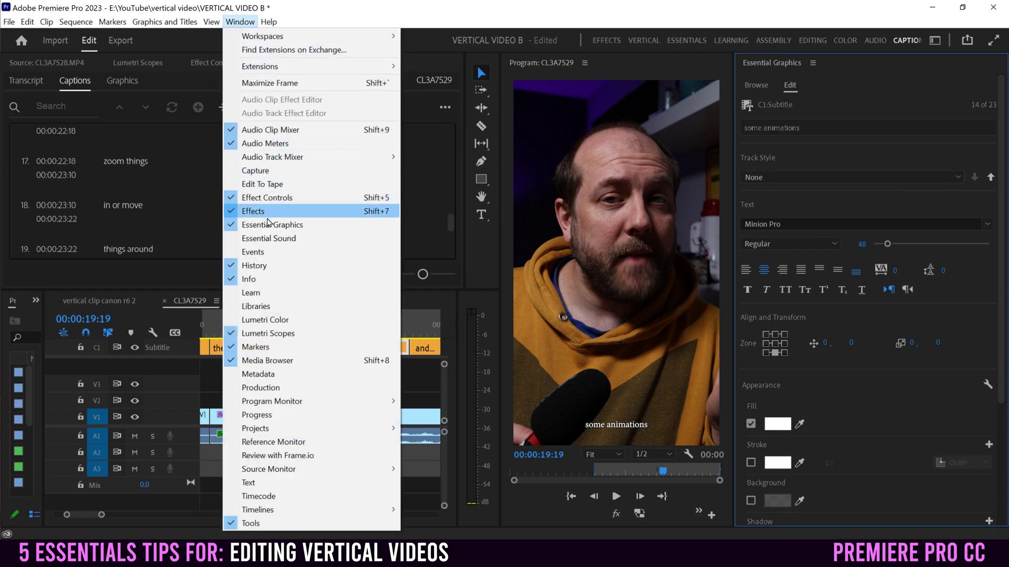
click(1000, 164)
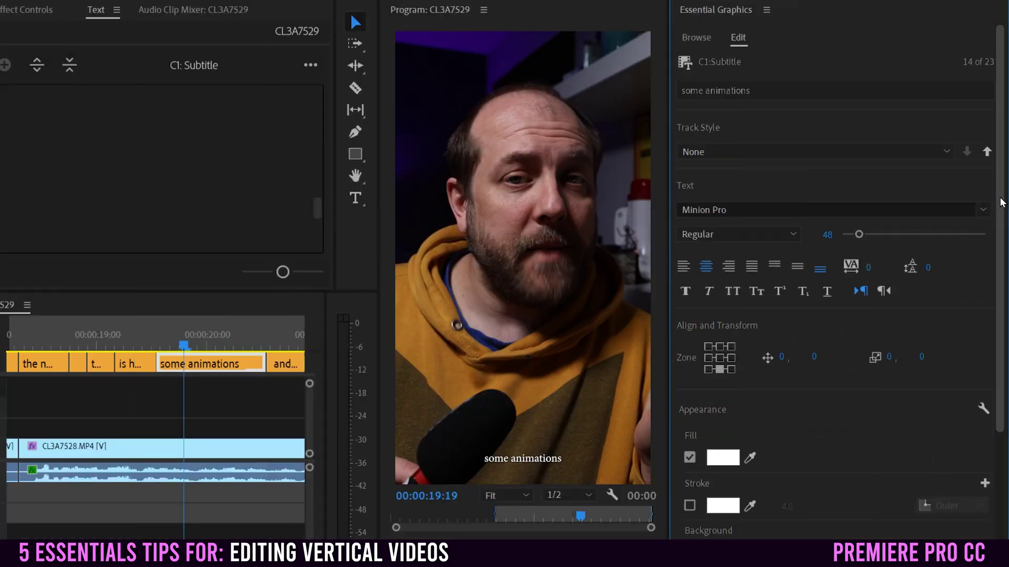
Step: Set the "some animations" caption's text size to 136 and its font to Usual
scroll(1001, 202, down, 2)
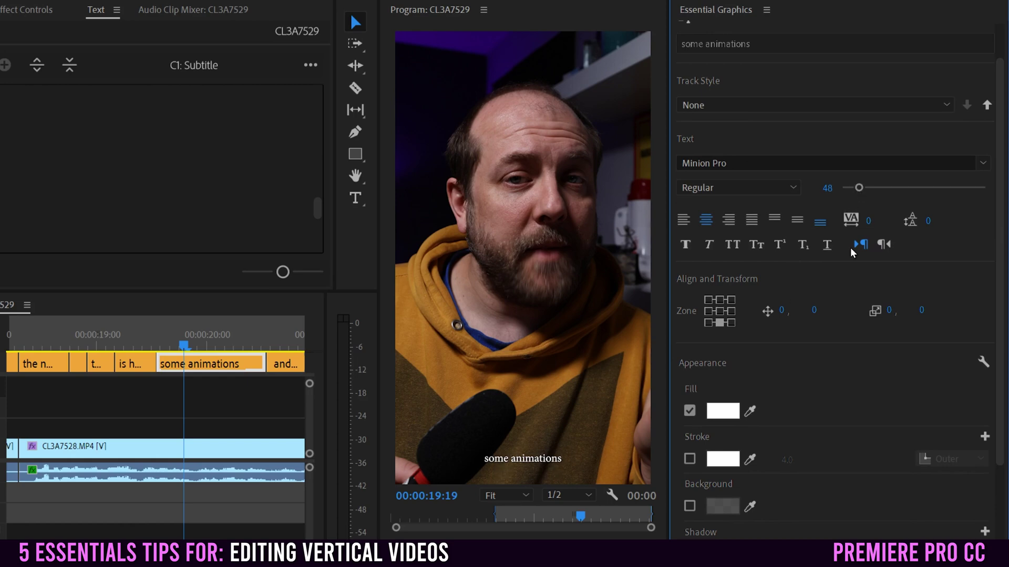
drag(859, 188, 891, 191)
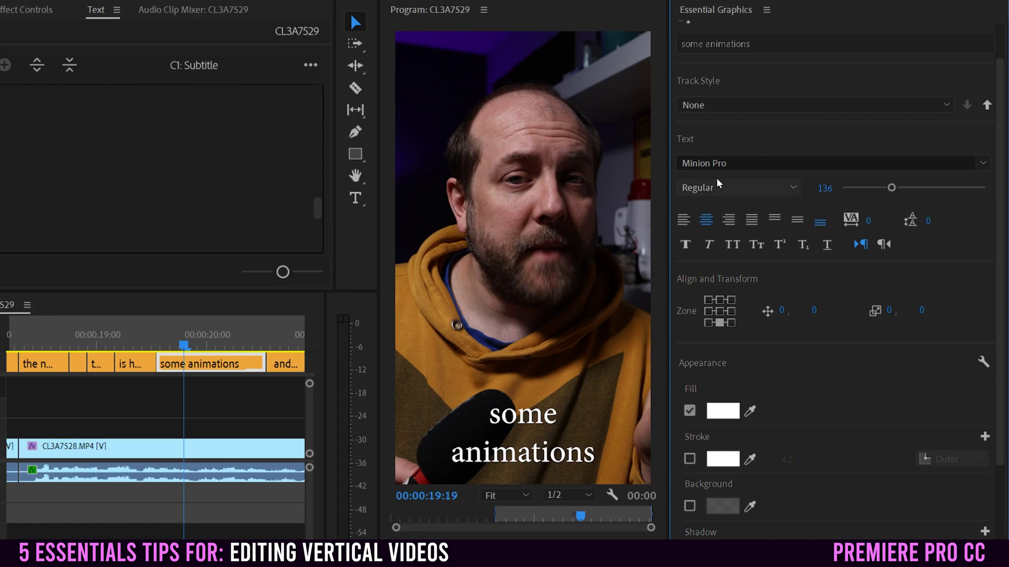
click(989, 170)
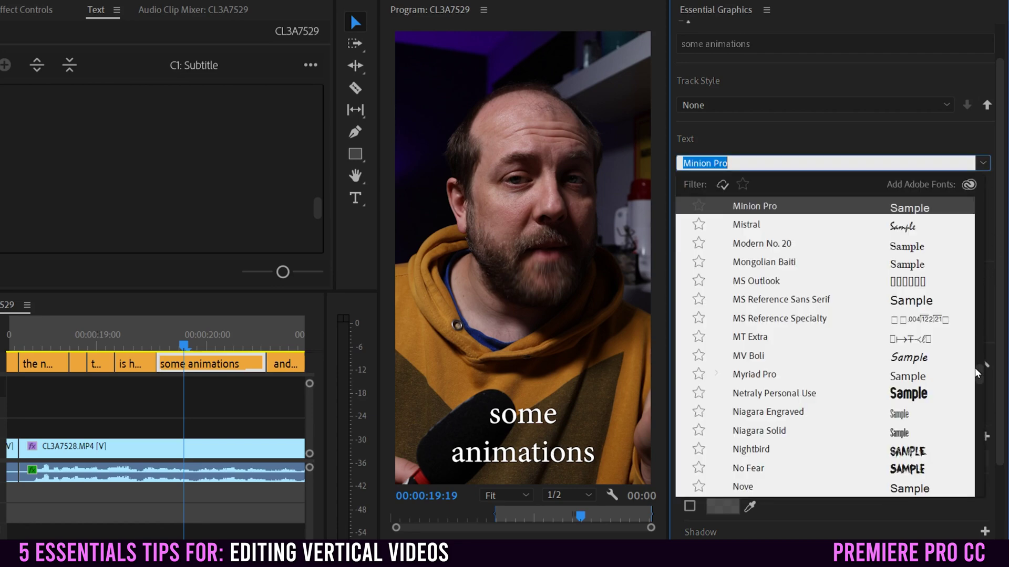
drag(978, 374, 980, 458)
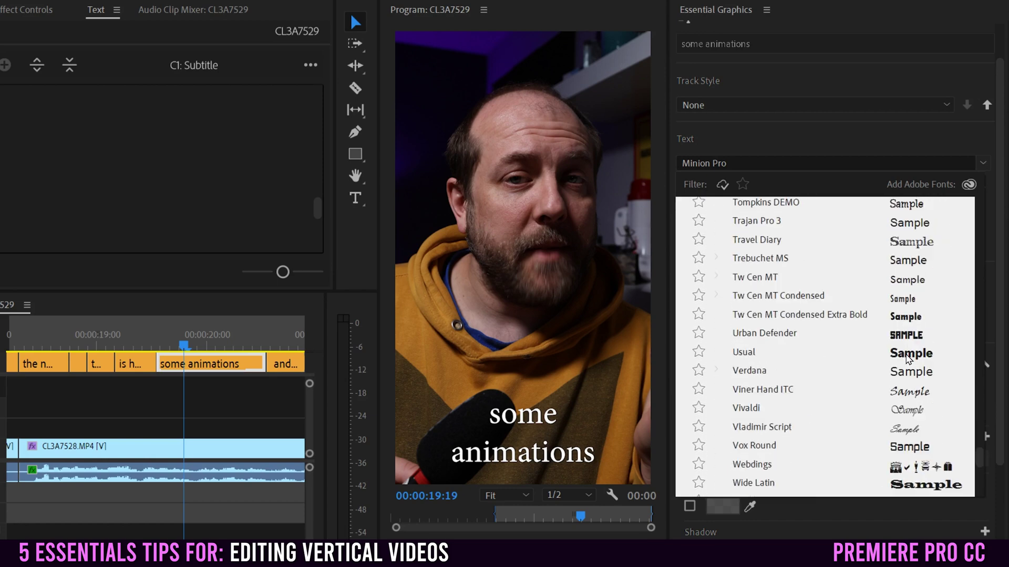
click(907, 353)
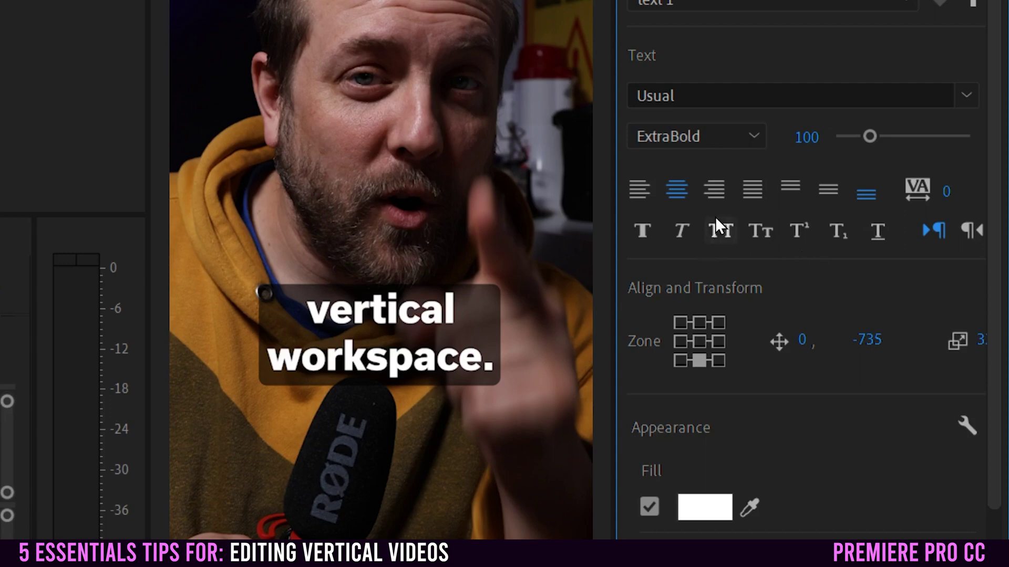
Step: Set the "vertical workspace." caption in All Caps and position it in the middle centre zone of the frame
click(721, 232)
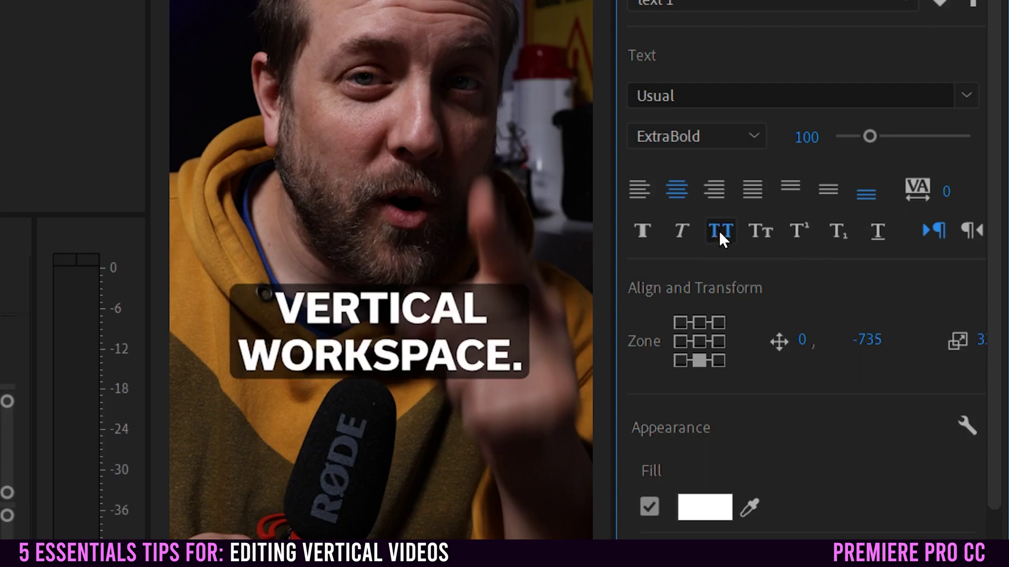
click(760, 231)
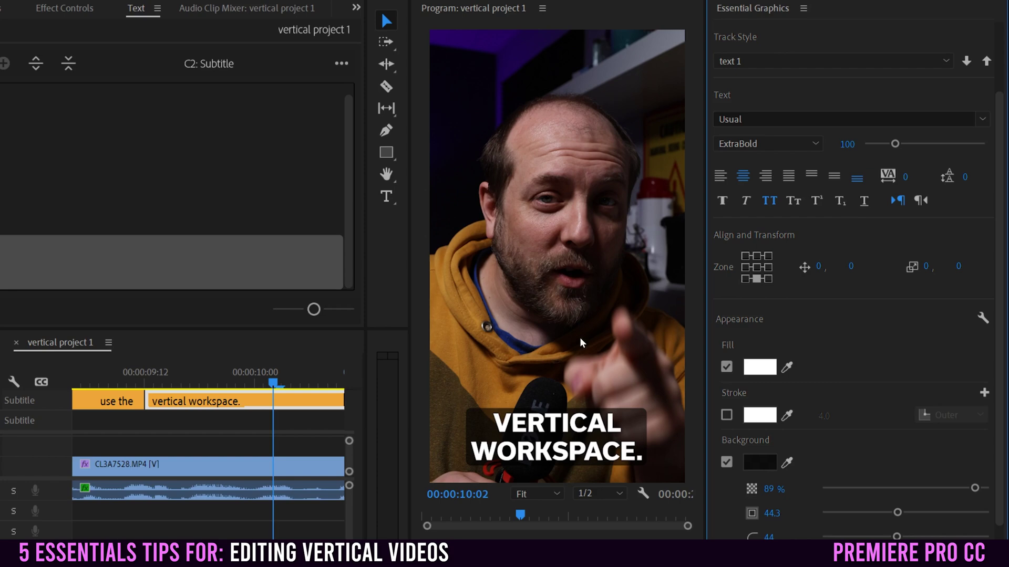
click(757, 267)
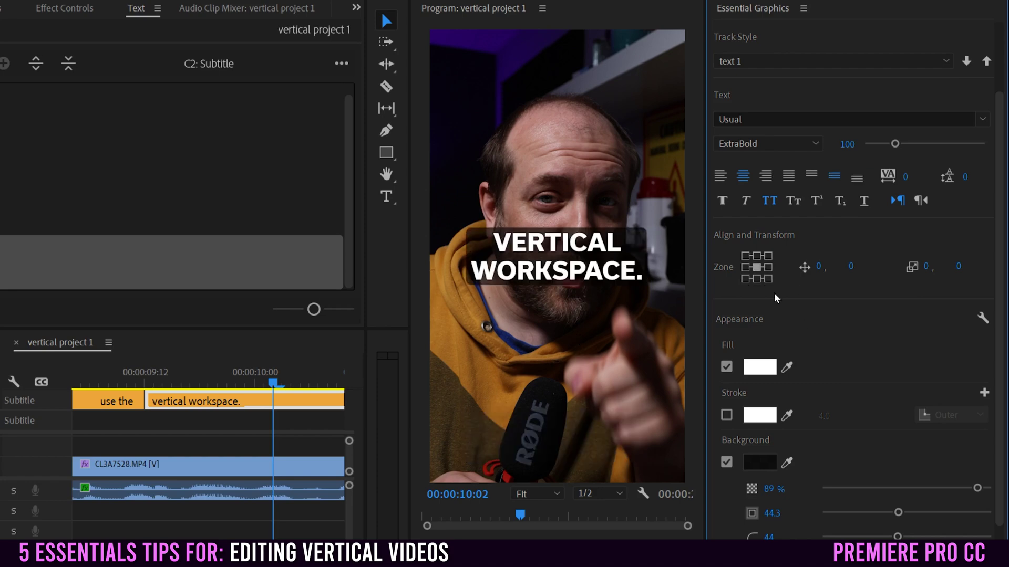
Step: Try the top centre and top-left zones for the "vertical workspace." caption, and place it in the bottom centre zone
click(757, 256)
click(745, 256)
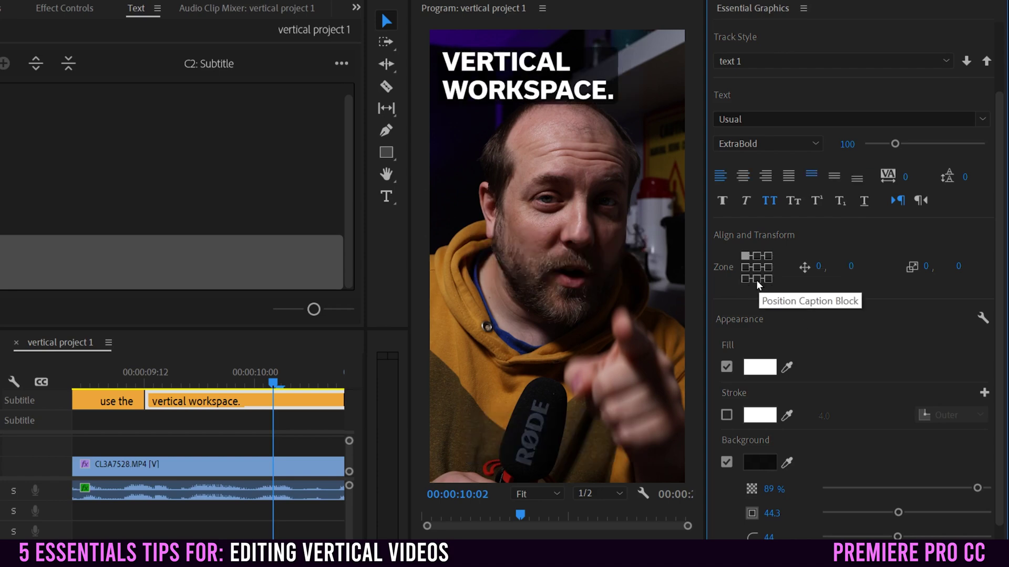
click(757, 279)
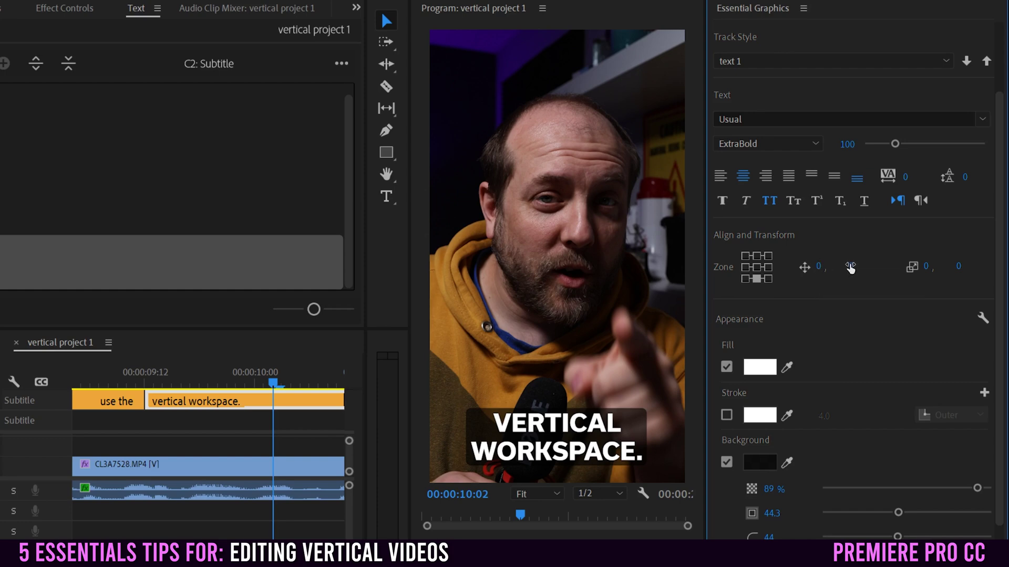
Step: Set the "vertical workspace." caption's horizontal offset to 0 and raise it with a vertical offset of -611
mouse_move(818, 273)
mouse_down()
mouse_move(679, 270)
mouse_move(871, 261)
mouse_move(822, 267)
mouse_up()
click(822, 267)
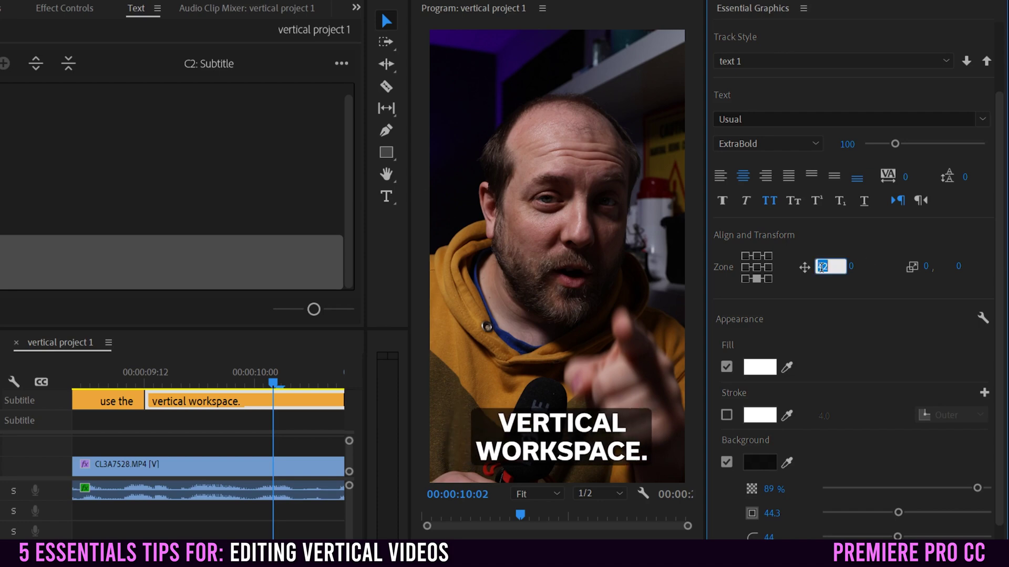
text(0)
key(Return)
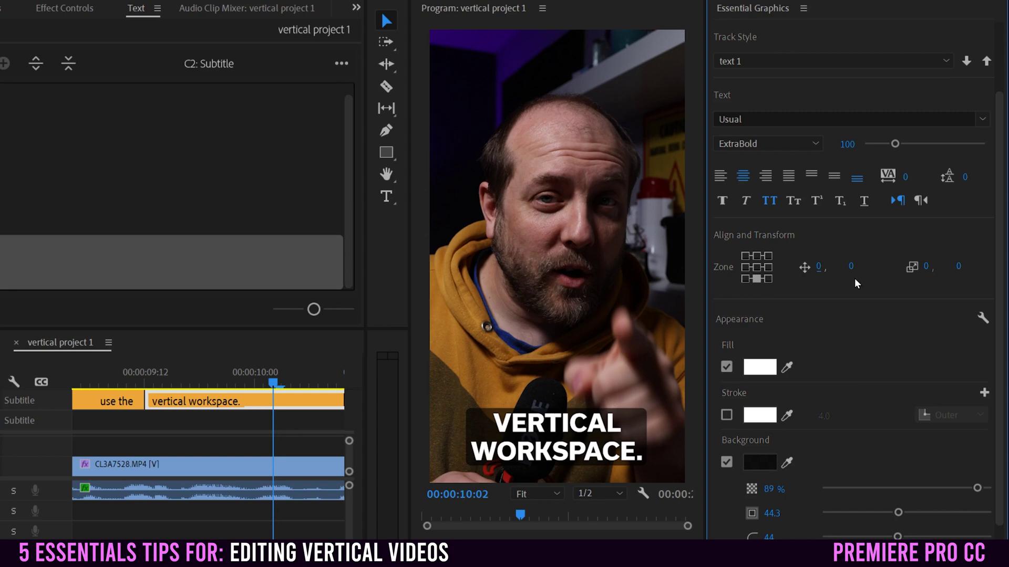
drag(851, 266, 374, 288)
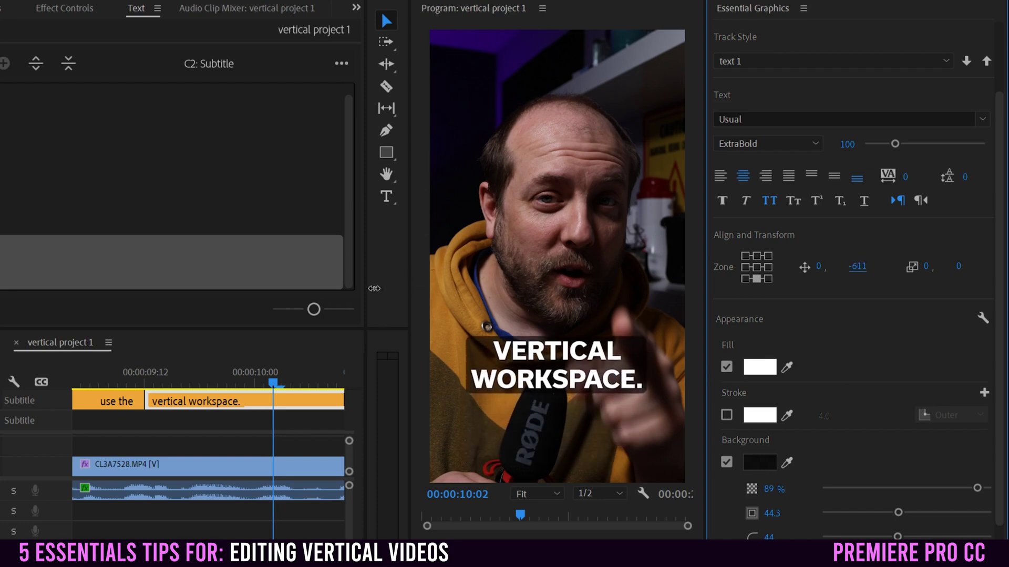
Step: Enlarge the "vertical workspace." caption's text box, with its width offset at 196, and reduce the text size to 65
double_click(564, 387)
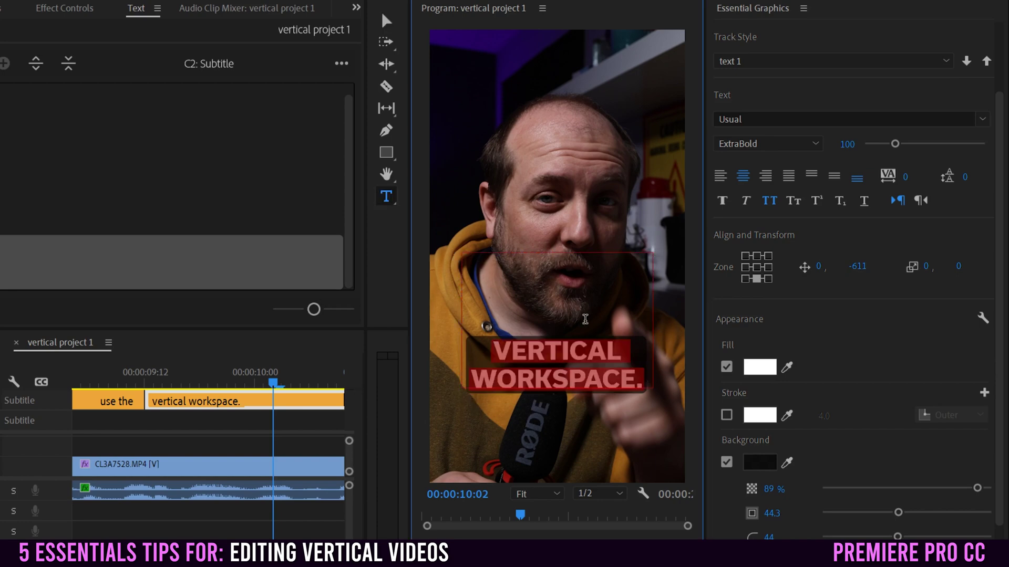
click(927, 267)
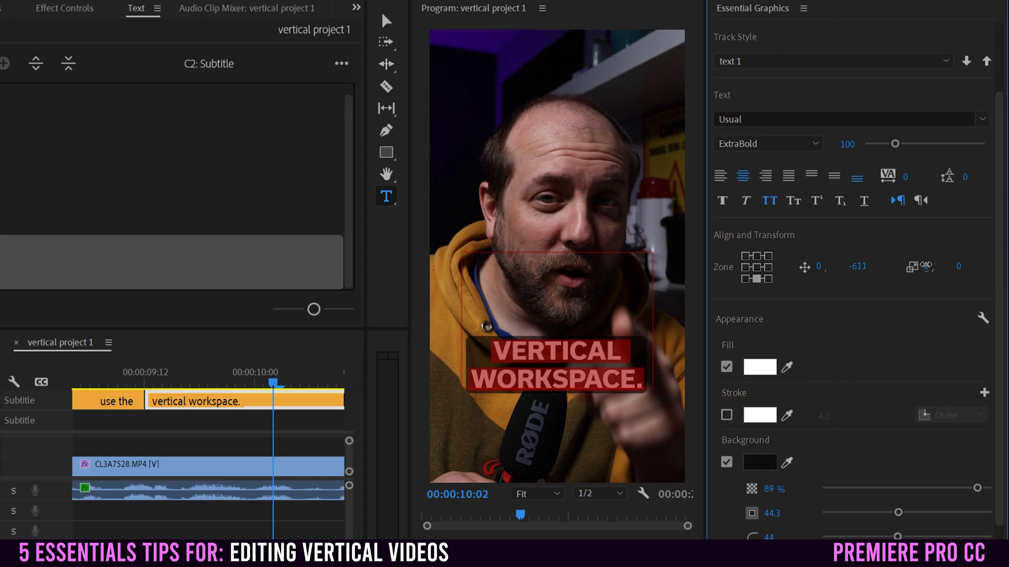
drag(927, 265, 1005, 263)
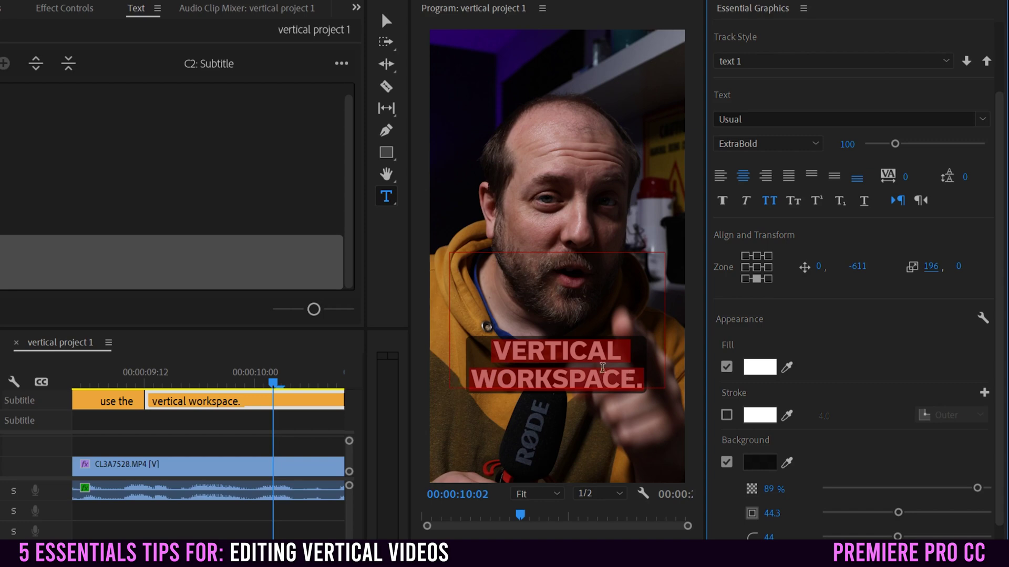
drag(896, 144, 884, 145)
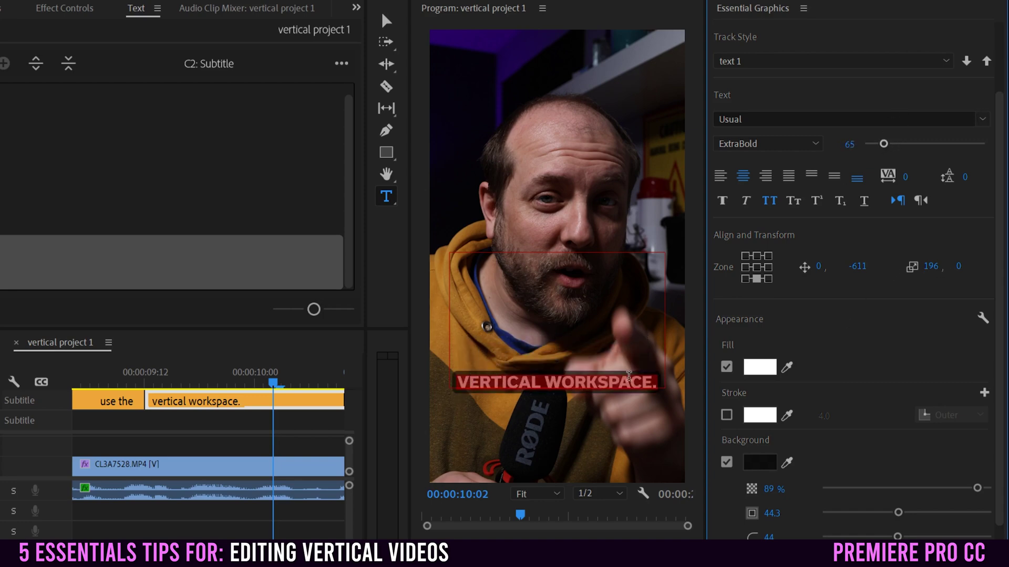
mouse_move(959, 267)
mouse_down()
mouse_move(748, 273)
mouse_move(964, 268)
mouse_up()
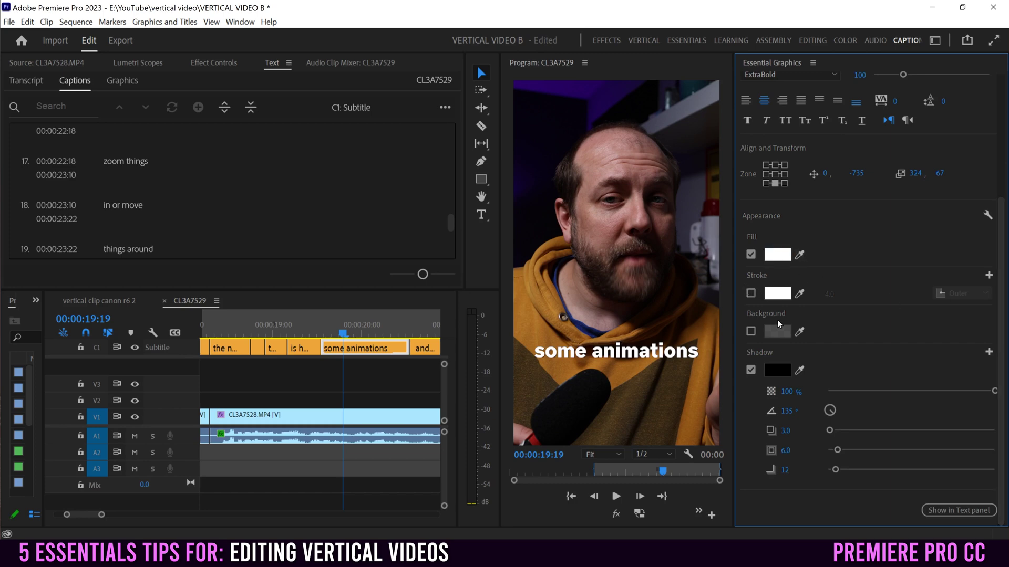
Step: Turn off the shadow of the "some animations" caption and enable a background coloured black (000000)
click(753, 371)
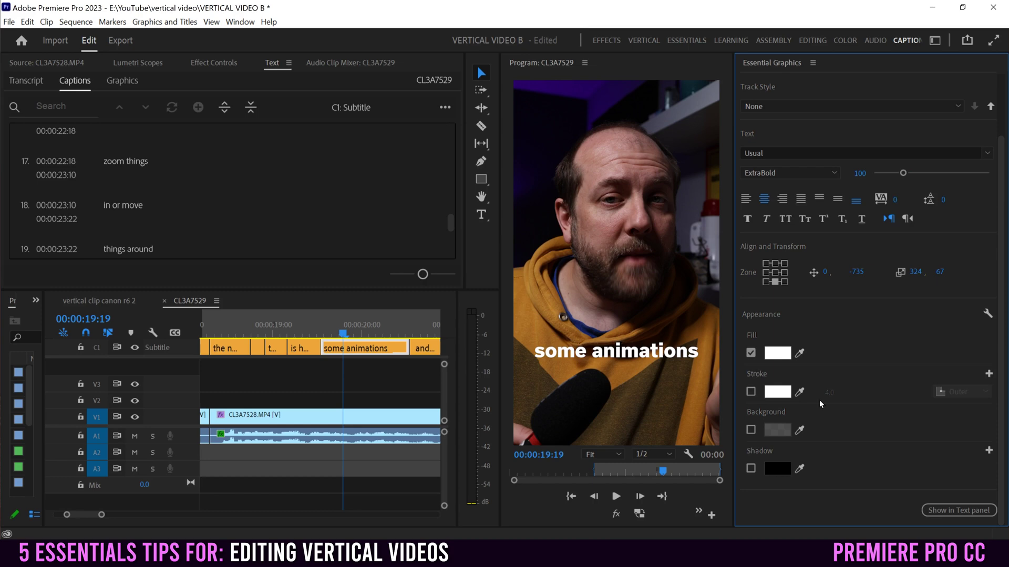
click(751, 430)
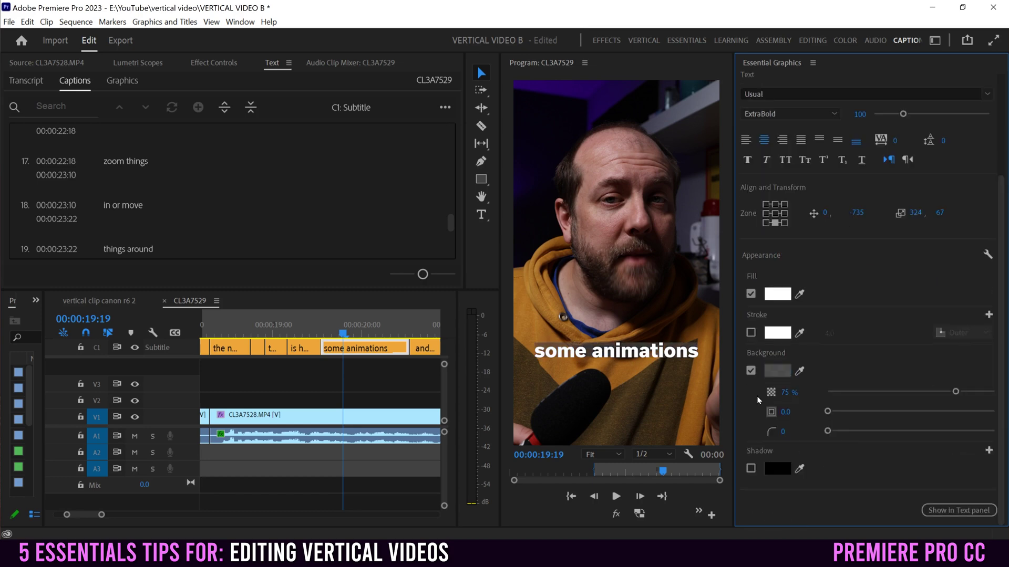
click(777, 371)
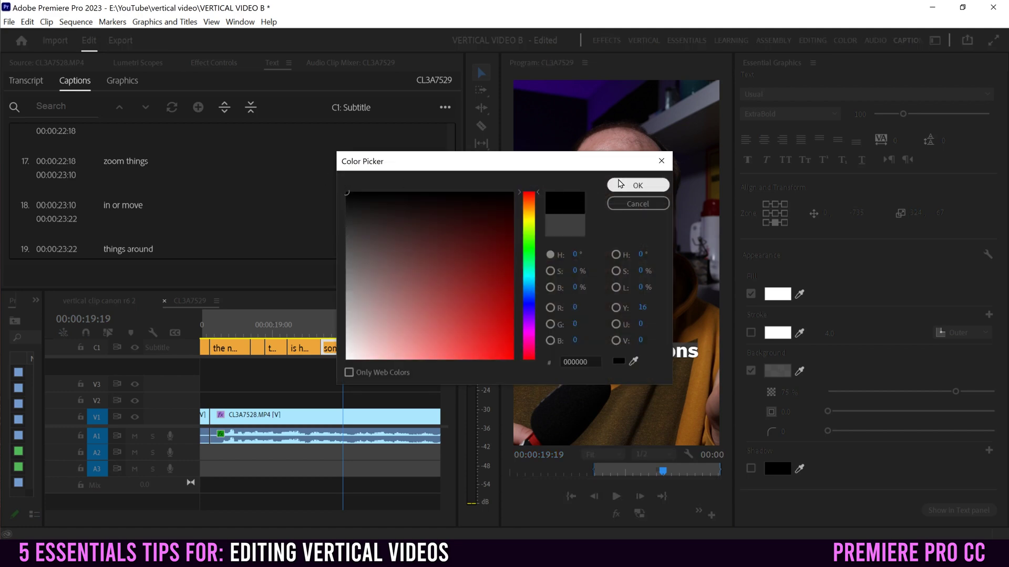
click(621, 185)
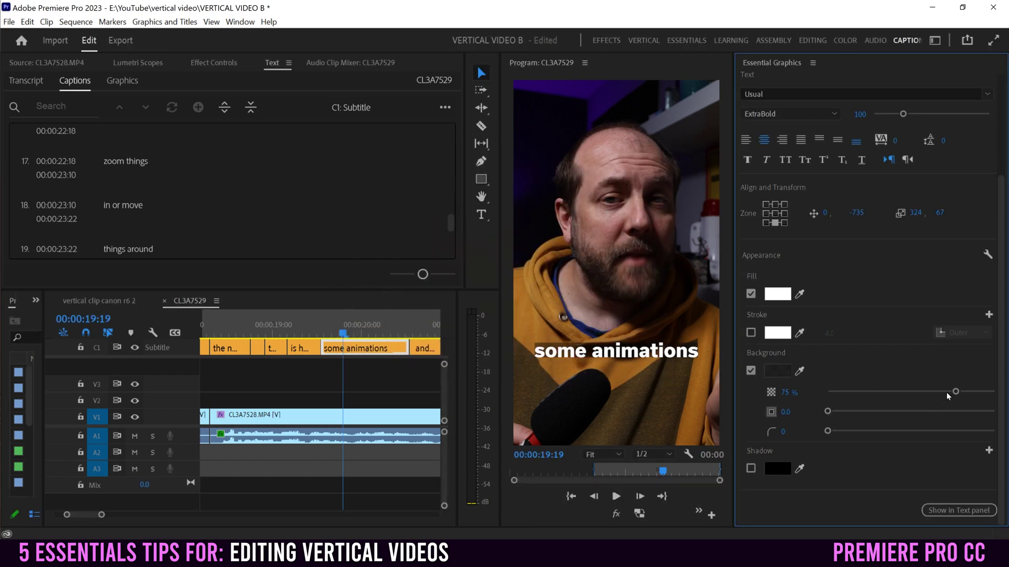
Step: Set the caption background's opacity to 89%, its size to 44.3 and its corner radius to 44
mouse_move(965, 393)
mouse_down()
mouse_move(992, 393)
mouse_move(982, 393)
mouse_up()
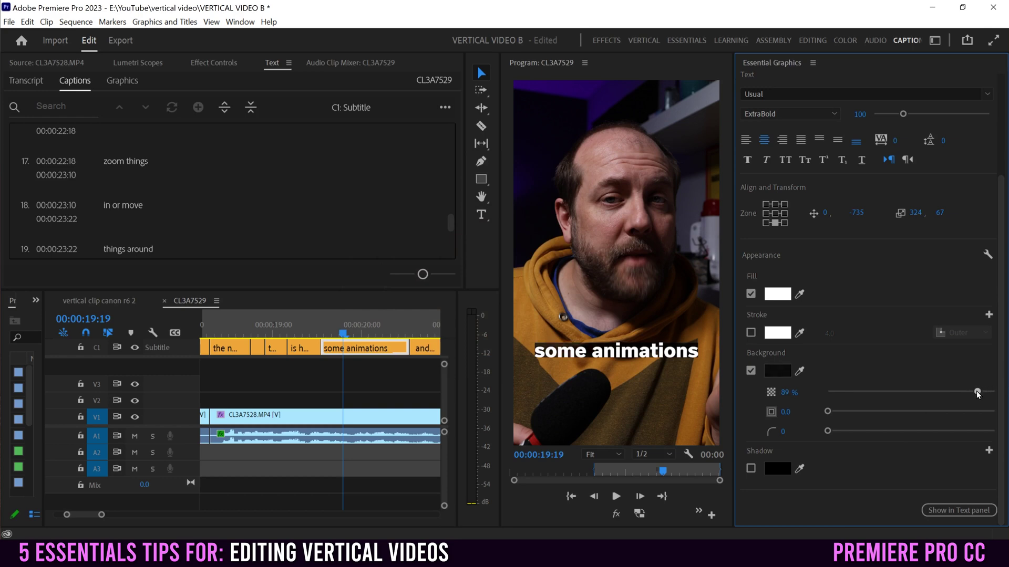
drag(828, 415, 895, 412)
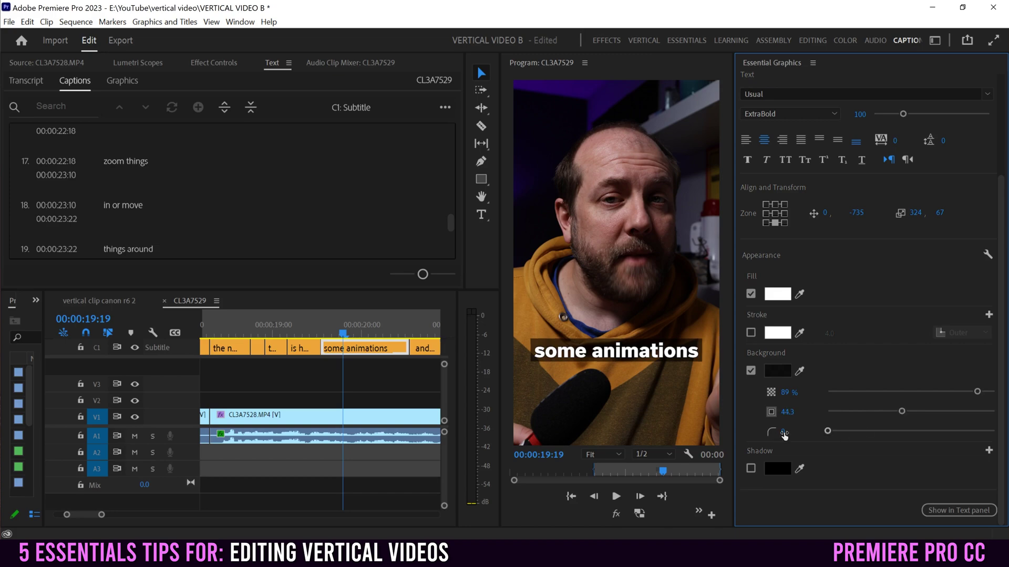
drag(884, 431, 898, 431)
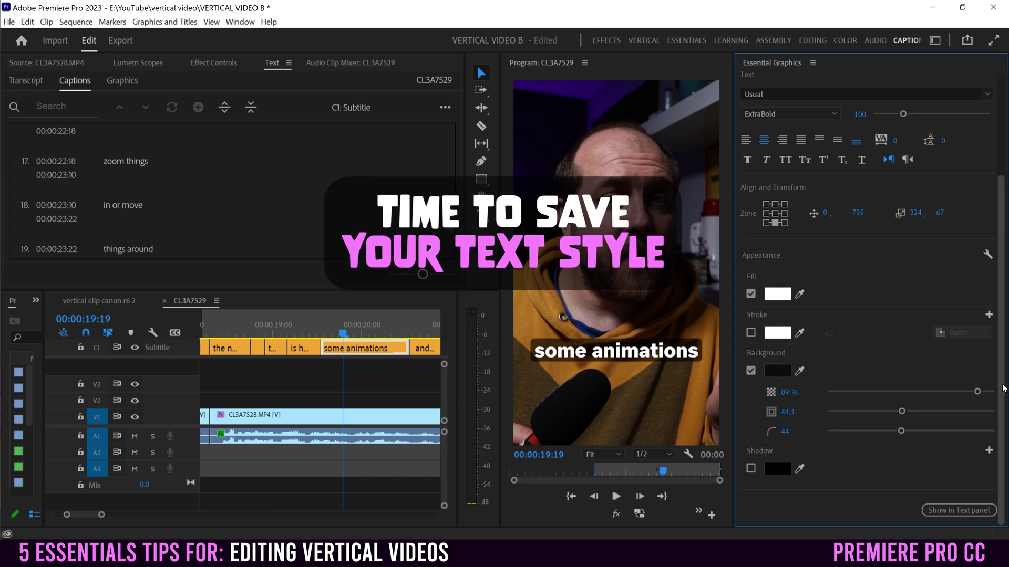
Step: Save the caption's look as a new track style named "text 1"
drag(1002, 388, 1003, 278)
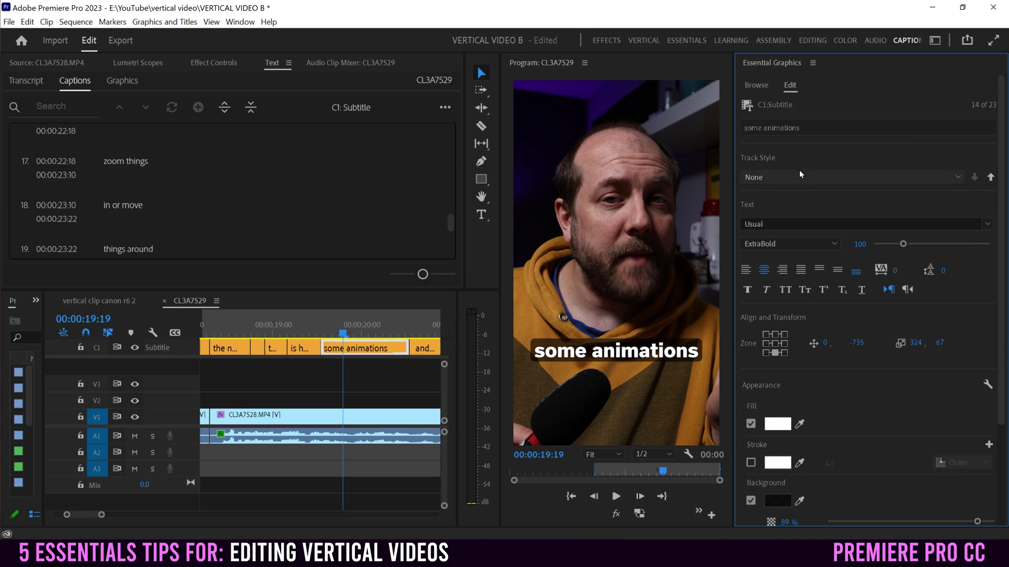
click(958, 178)
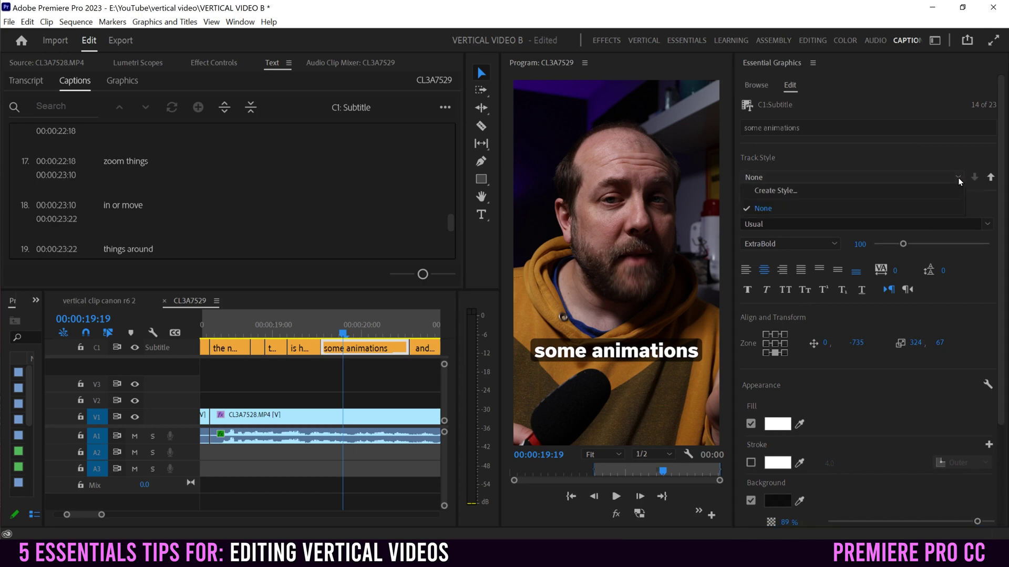
click(785, 191)
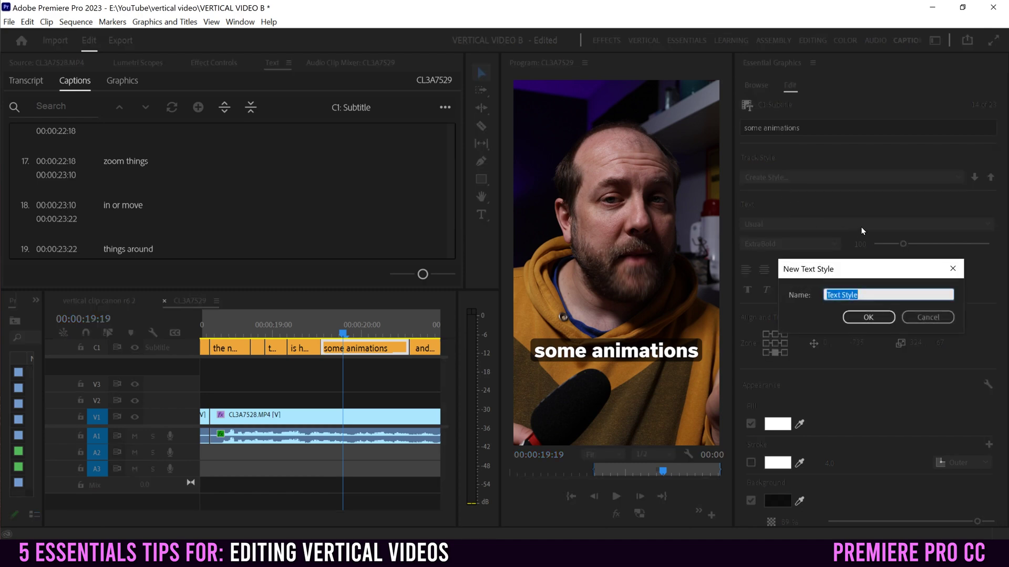
text(text 1)
click(859, 317)
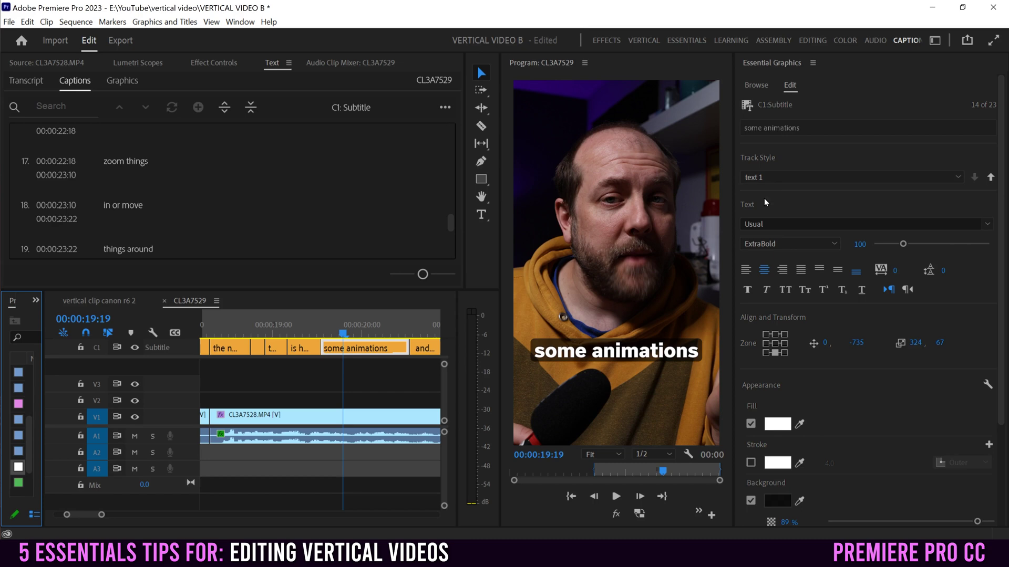
Step: Check the new style on the other captions of the CL3A7529 sequence by visiting several of them and playing back from 00:00:12:20
click(306, 334)
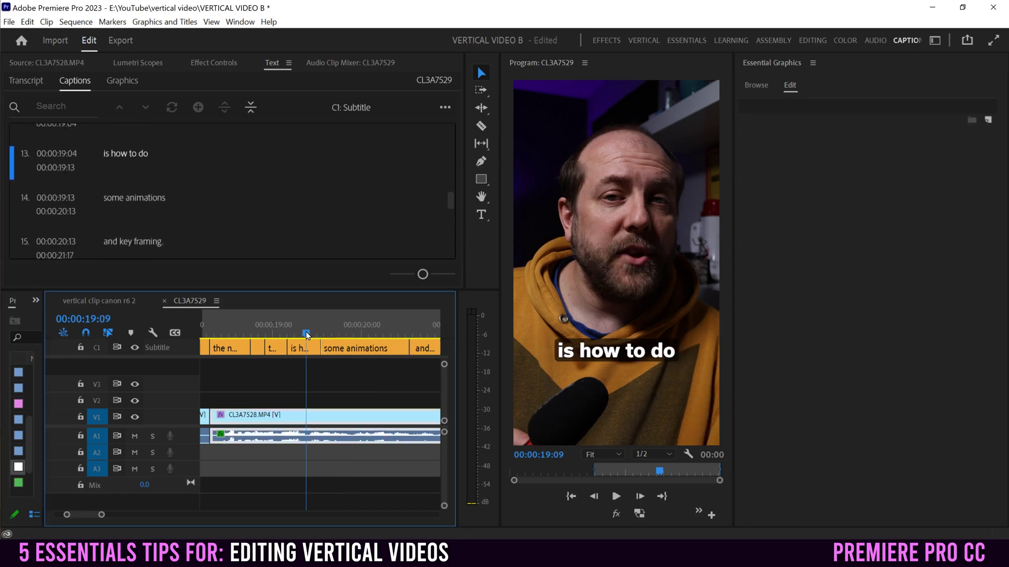
click(273, 333)
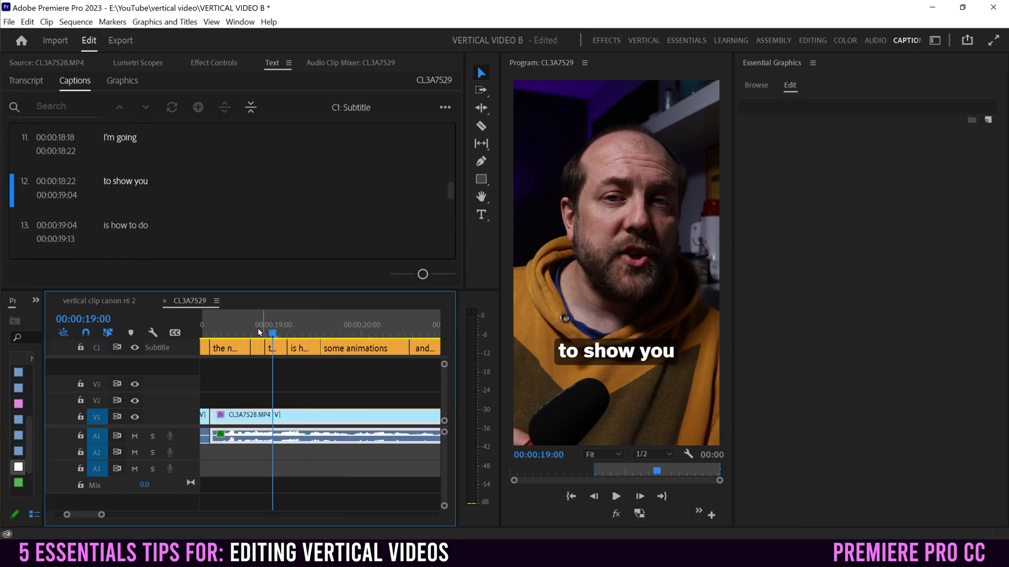
click(237, 332)
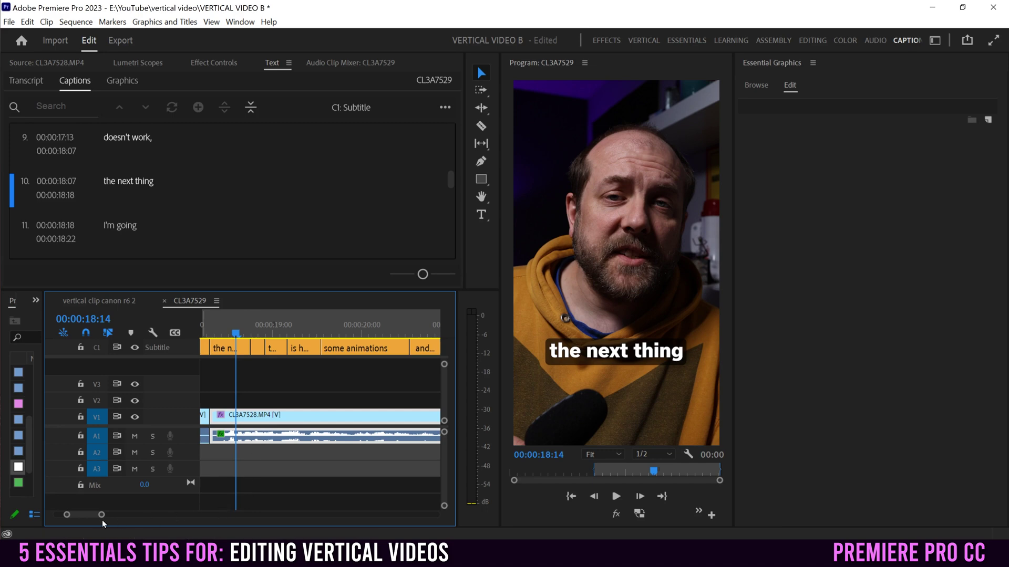
drag(102, 515, 155, 514)
click(261, 331)
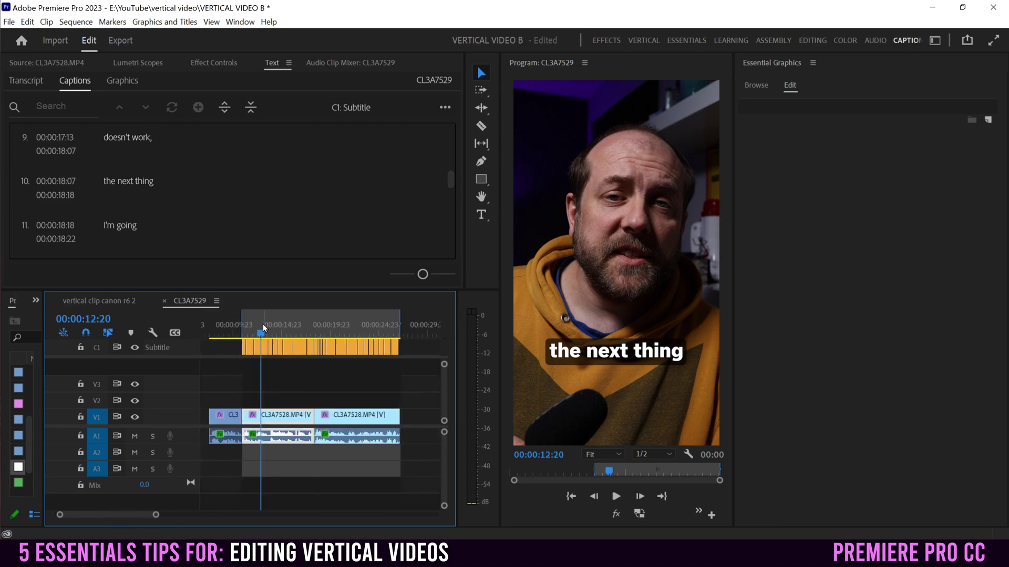
click(615, 496)
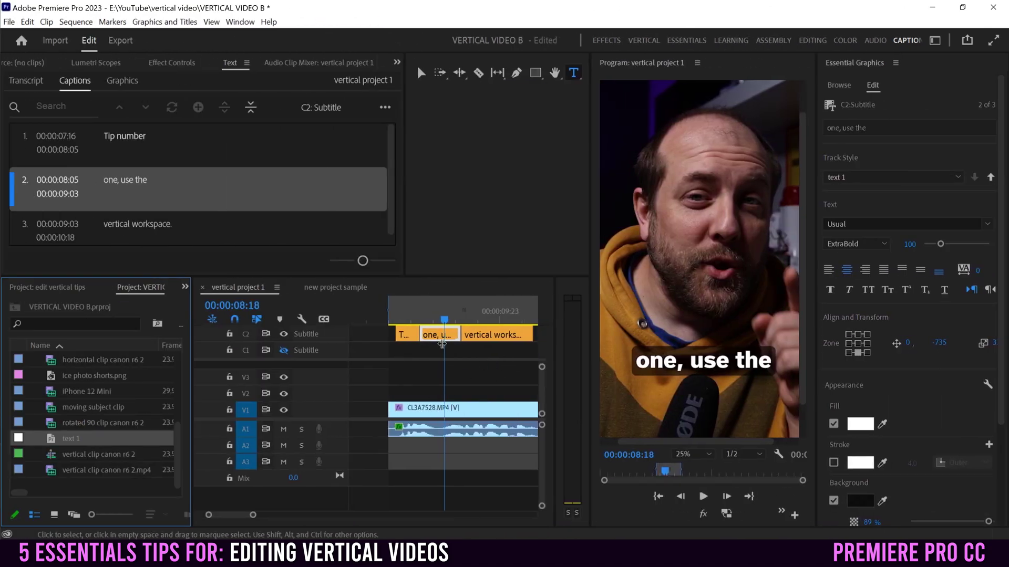
Step: Compare the available track styles in vertical project 1 with those in the edit vertical tips project's new project sample sequence
click(843, 177)
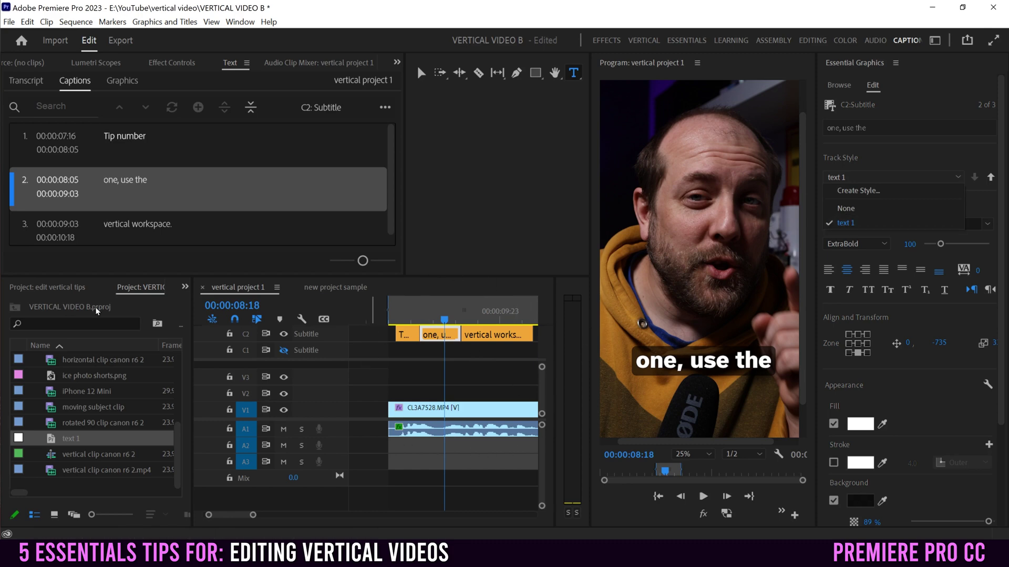
click(56, 288)
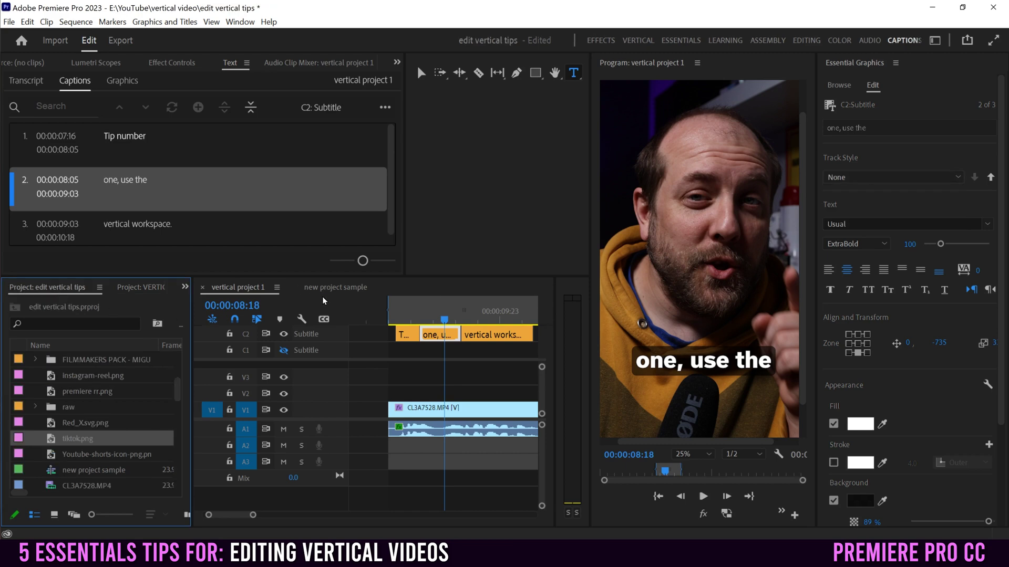
click(338, 289)
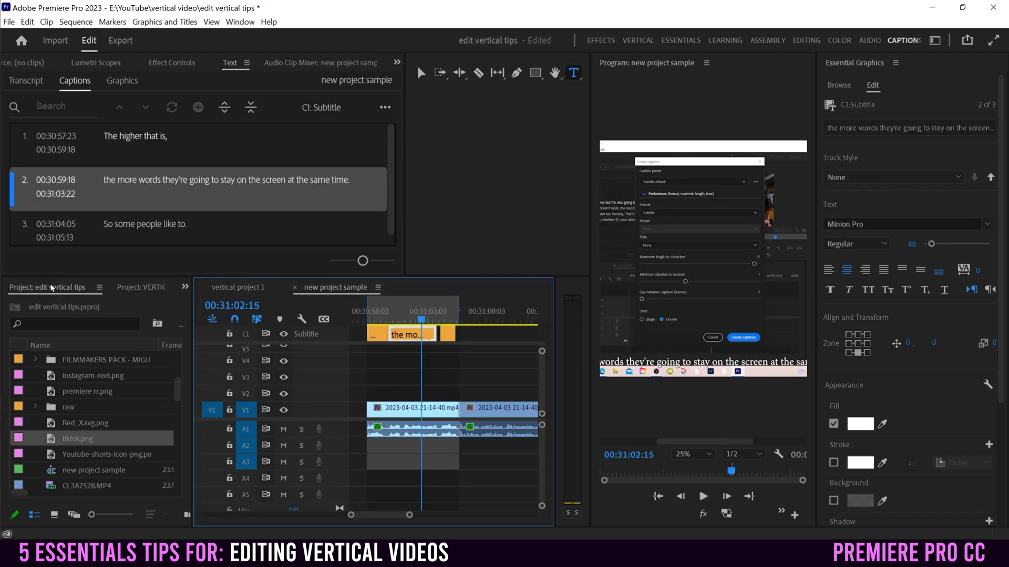
click(858, 179)
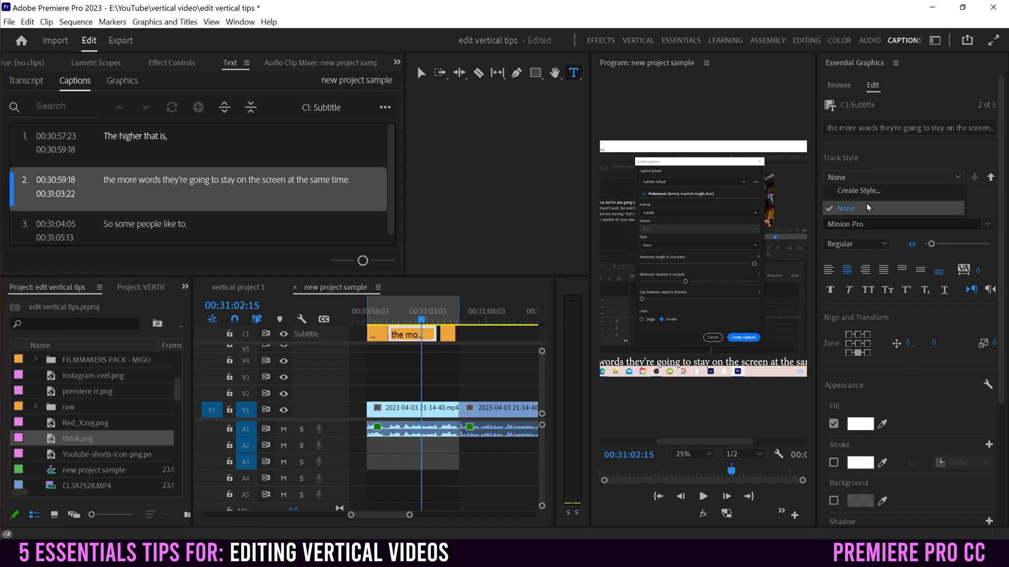
Step: Return to vertical project 1 in the VERTICAL VIDEO B project and choose to export its text 1 style
click(141, 287)
click(233, 288)
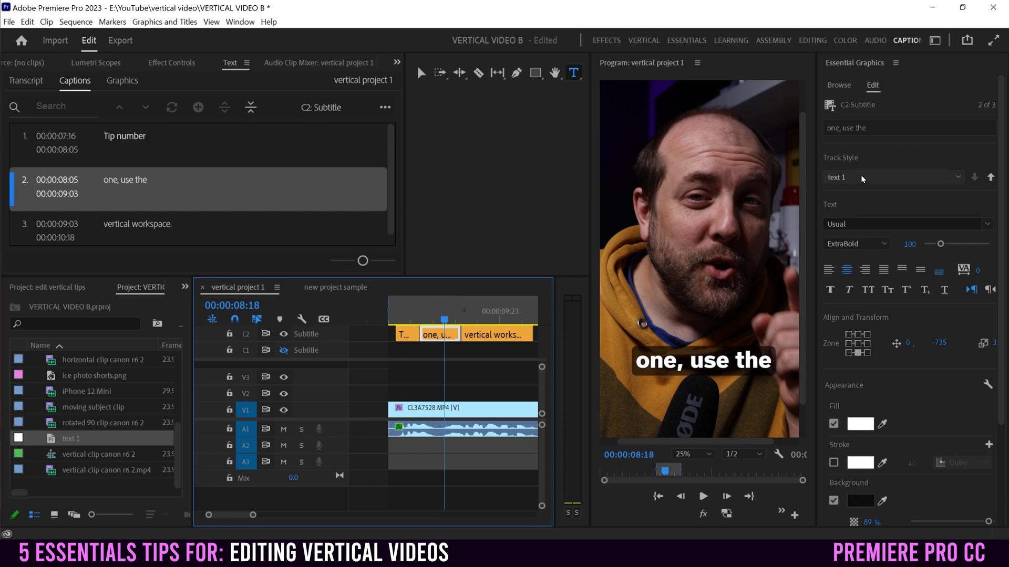
right_click(80, 440)
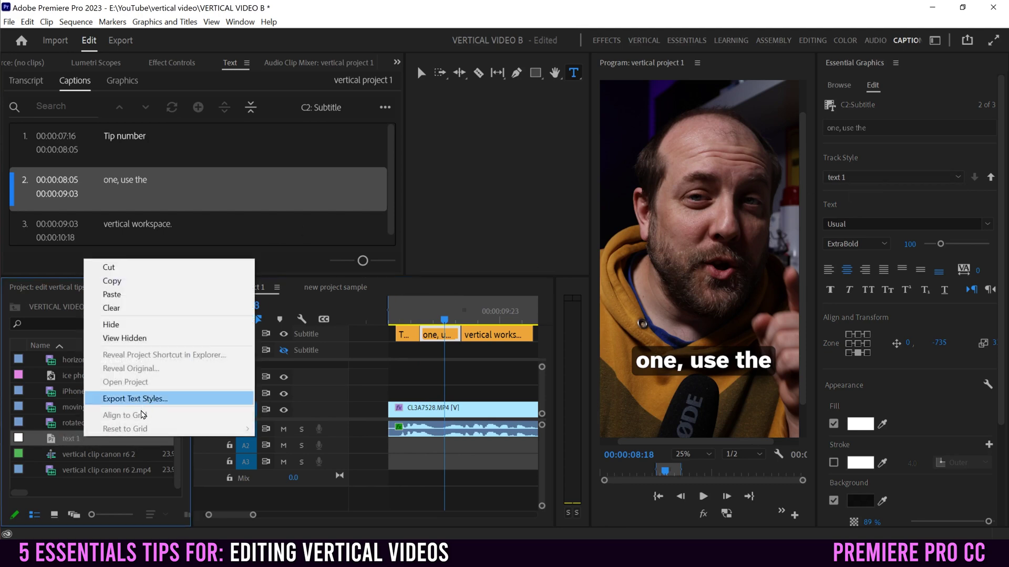
click(135, 399)
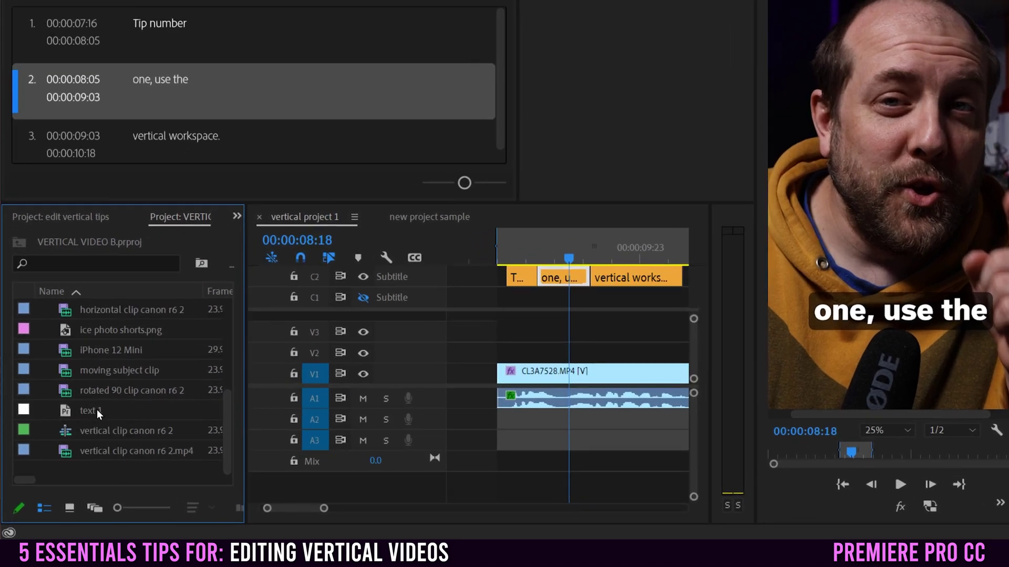
Step: Copy the text 1 style from the VERTICAL VIDEO B project and paste it into the edit vertical tips project
right_click(97, 414)
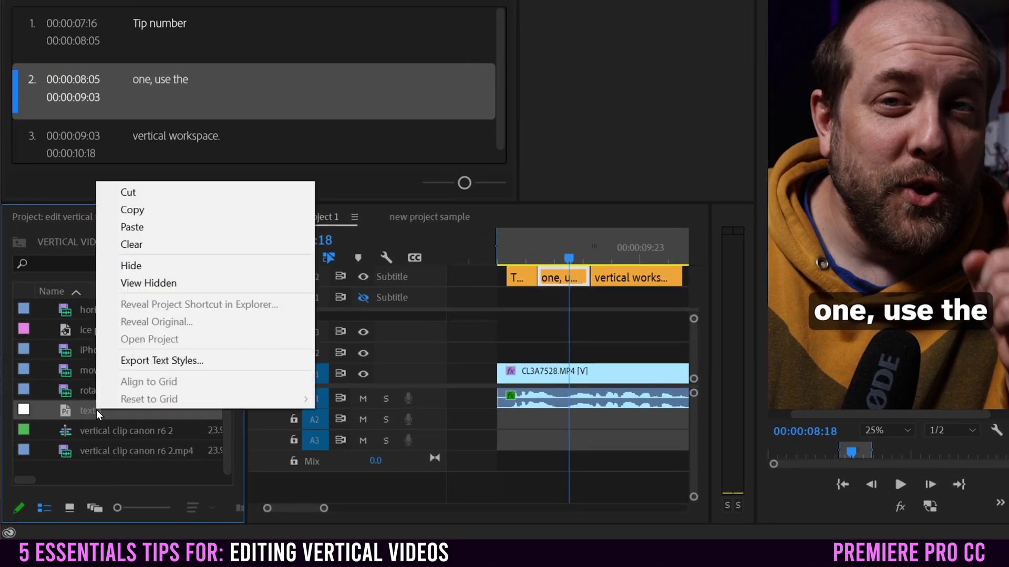
click(148, 210)
click(78, 217)
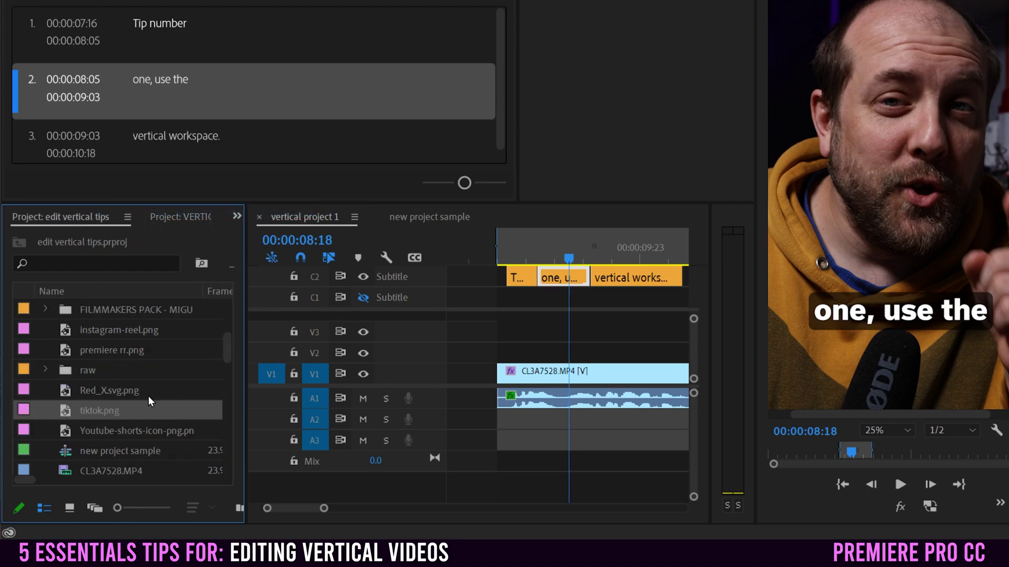
right_click(176, 374)
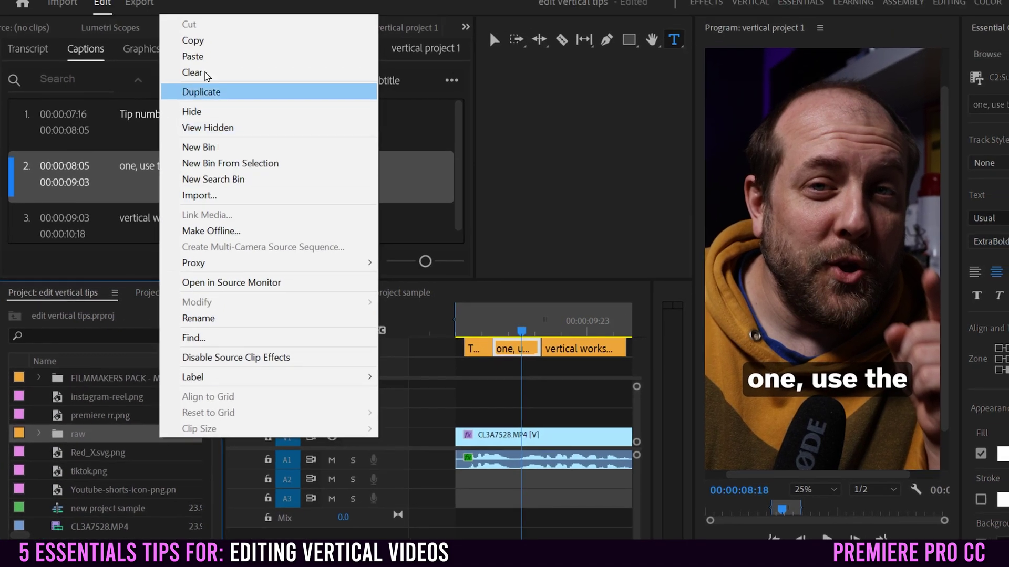
click(213, 56)
Step: Apply the text 1 track style to the captions of the new project sample sequence
click(431, 293)
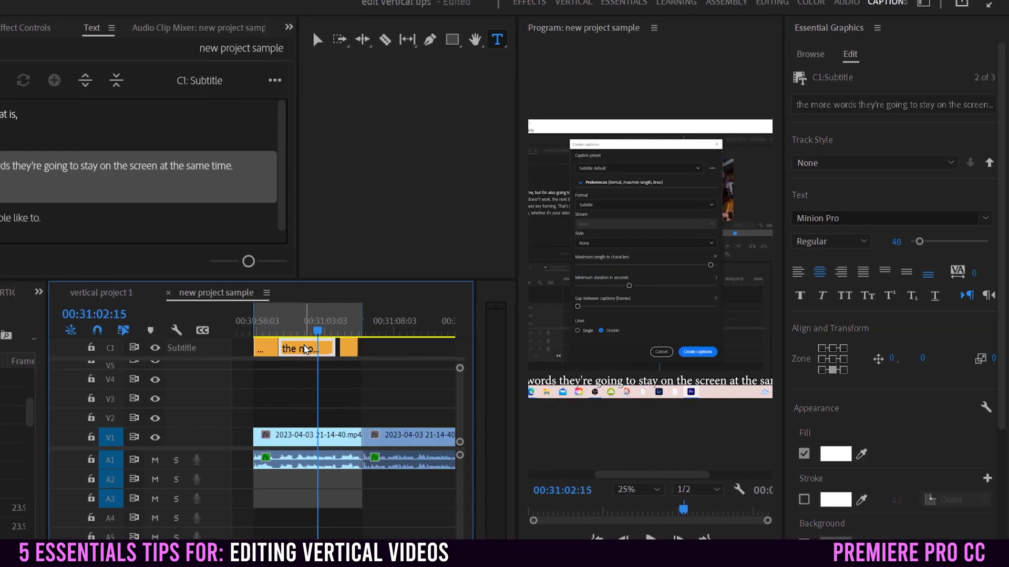
click(826, 165)
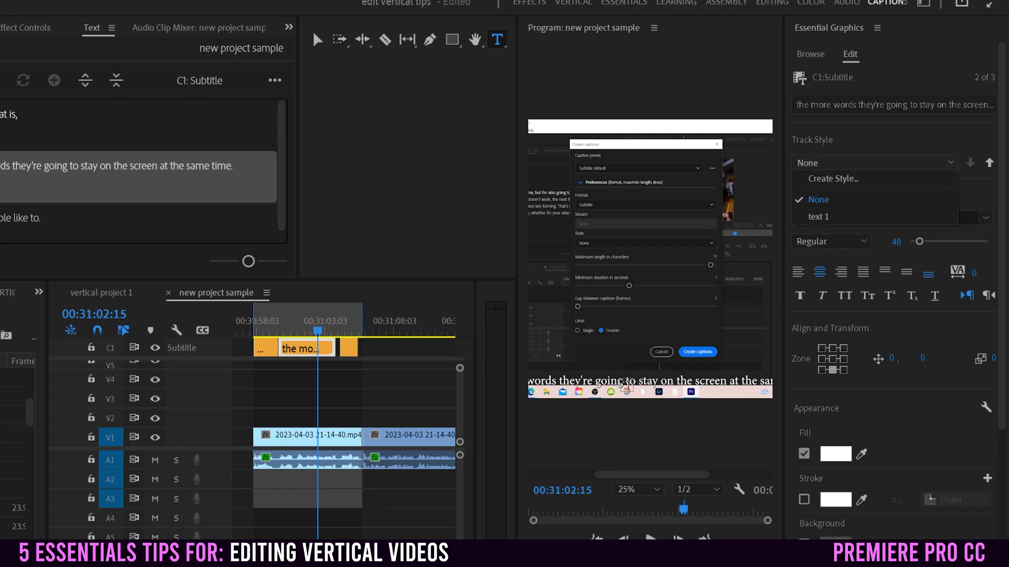
click(818, 216)
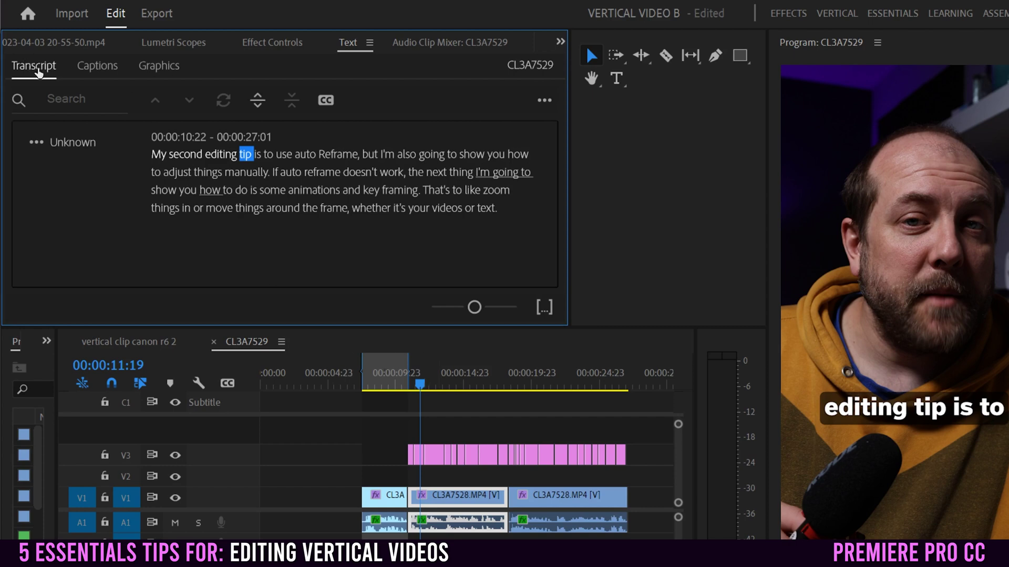
Step: Re-transcribe the CL3A7529 sequence in English from the Mix track, restricted to the range from in point to out point
click(544, 103)
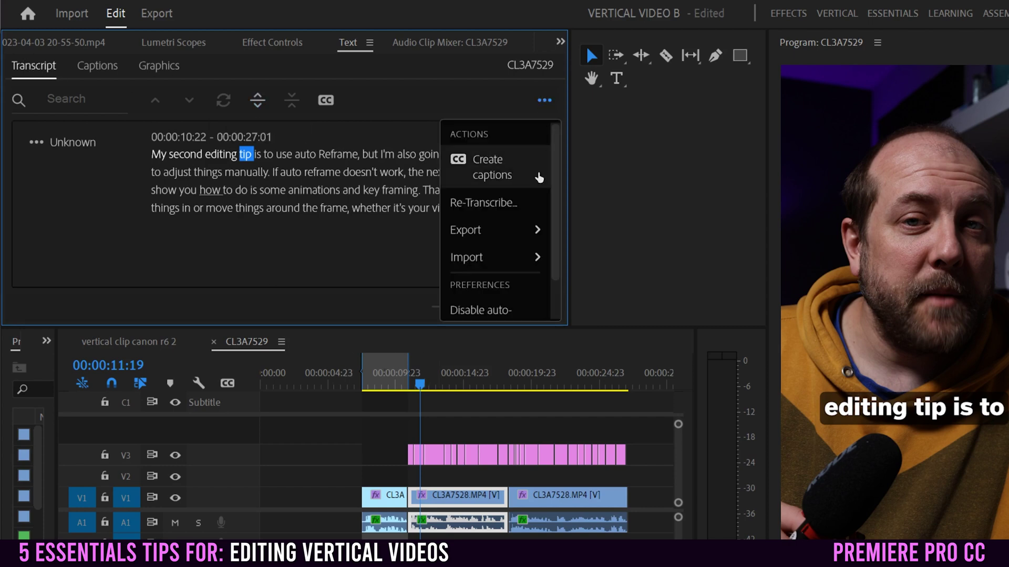
click(479, 204)
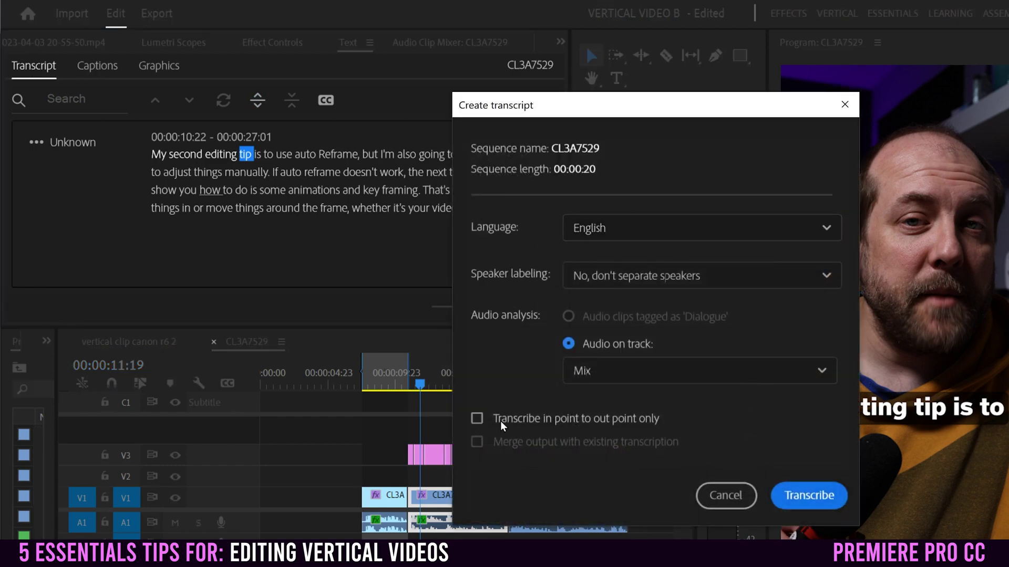
click(472, 418)
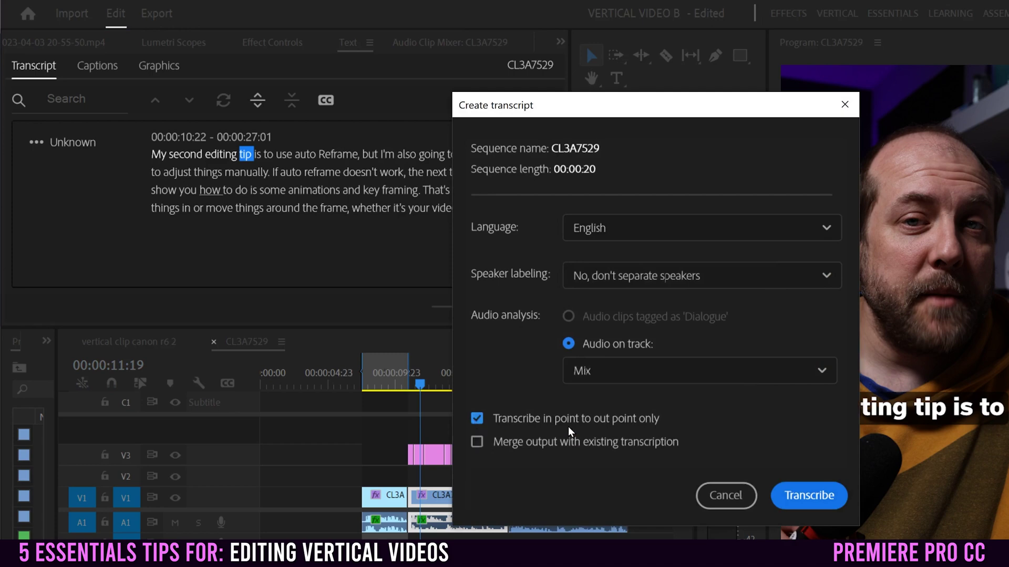
click(799, 498)
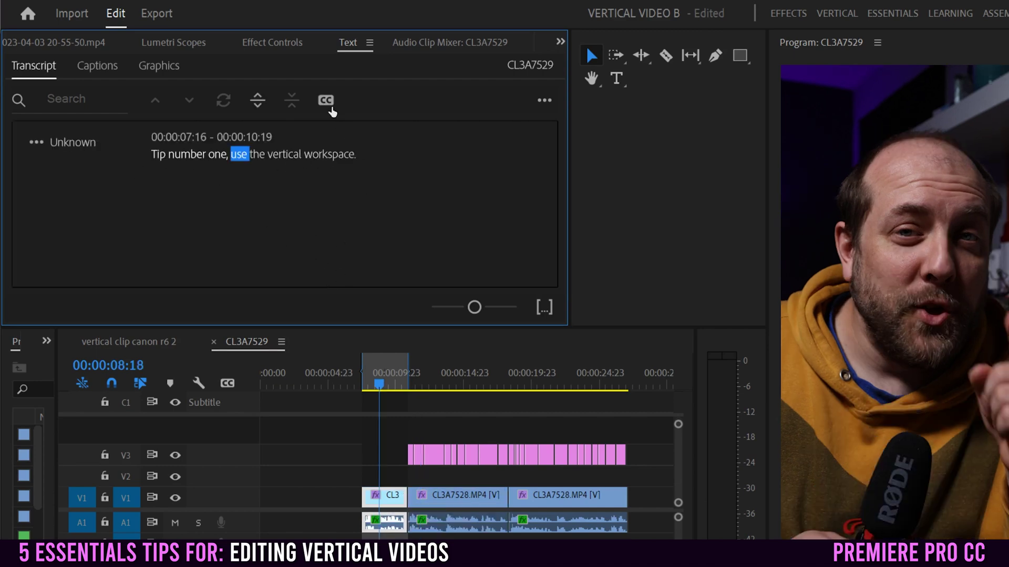
Step: Create single-line captions from the new transcript with style text 1, maximum 20 characters and minimum 2.6 seconds, and view the last caption
click(326, 101)
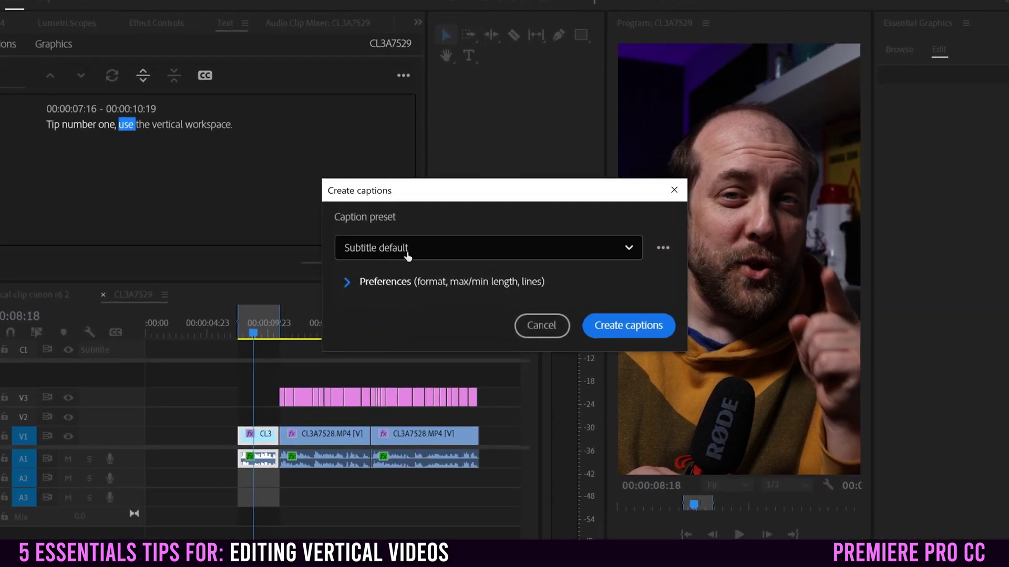
click(483, 331)
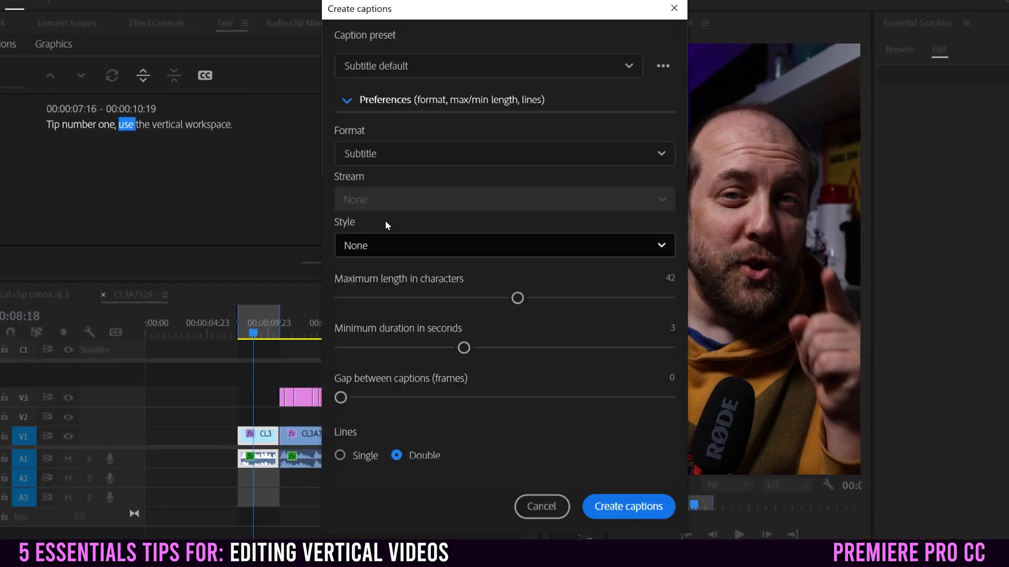
click(392, 244)
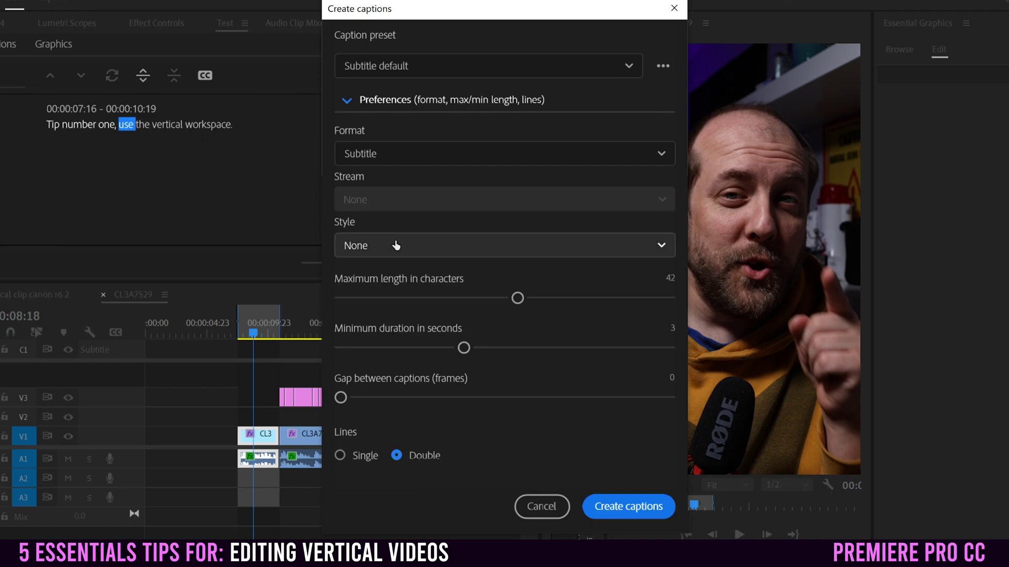
click(355, 307)
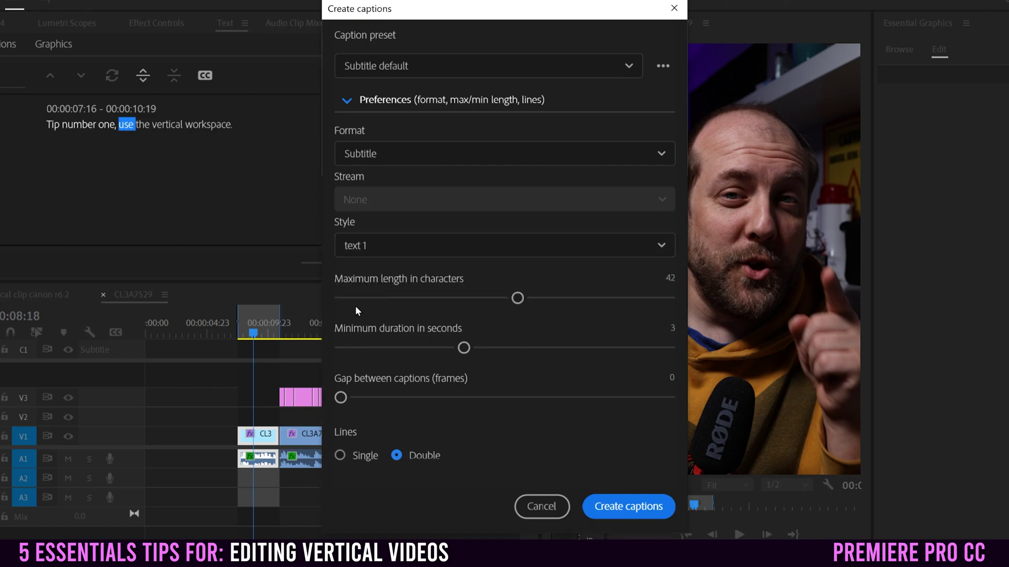
drag(409, 298, 401, 301)
drag(462, 349, 436, 349)
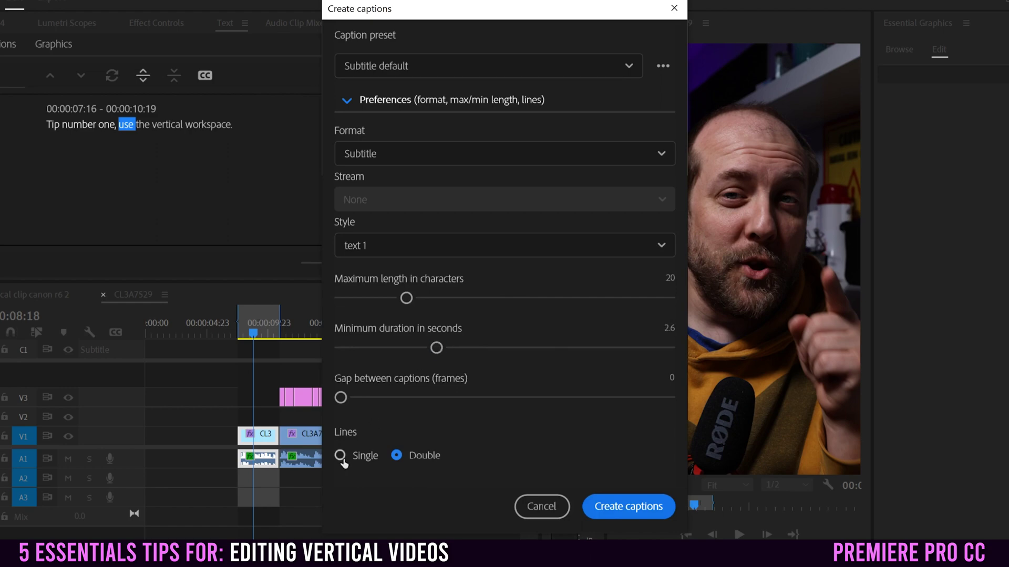
click(342, 458)
click(623, 507)
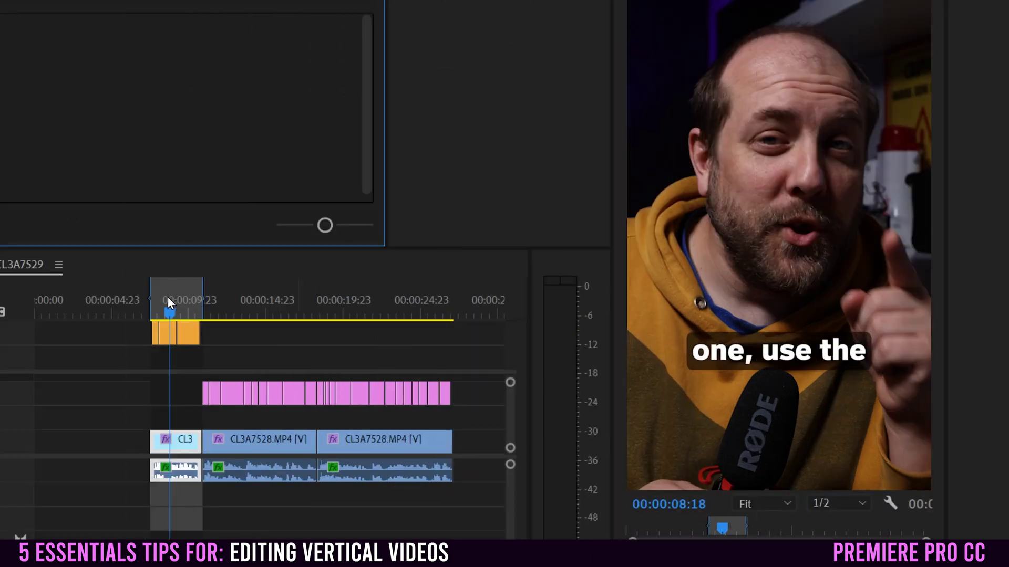
click(191, 301)
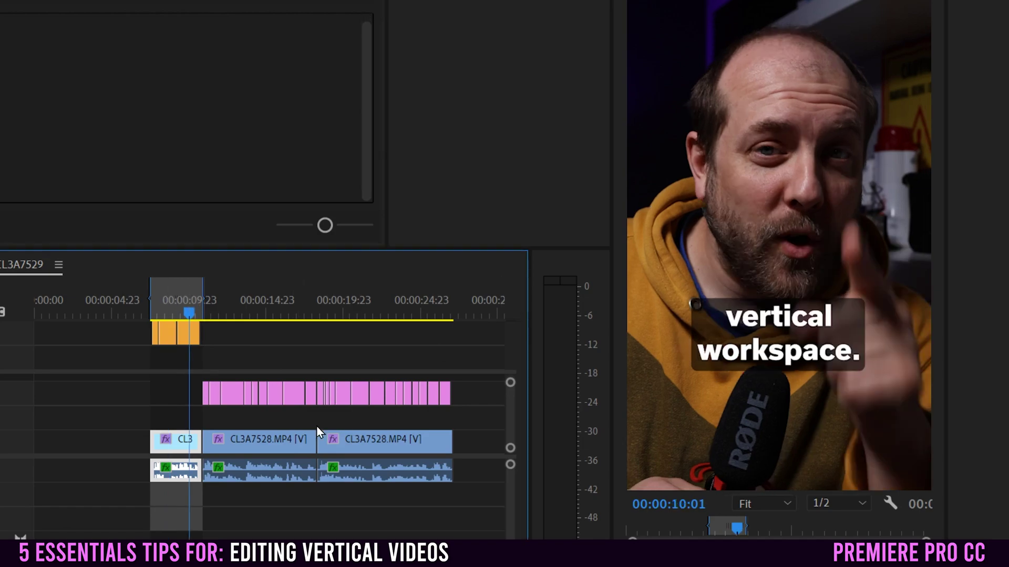